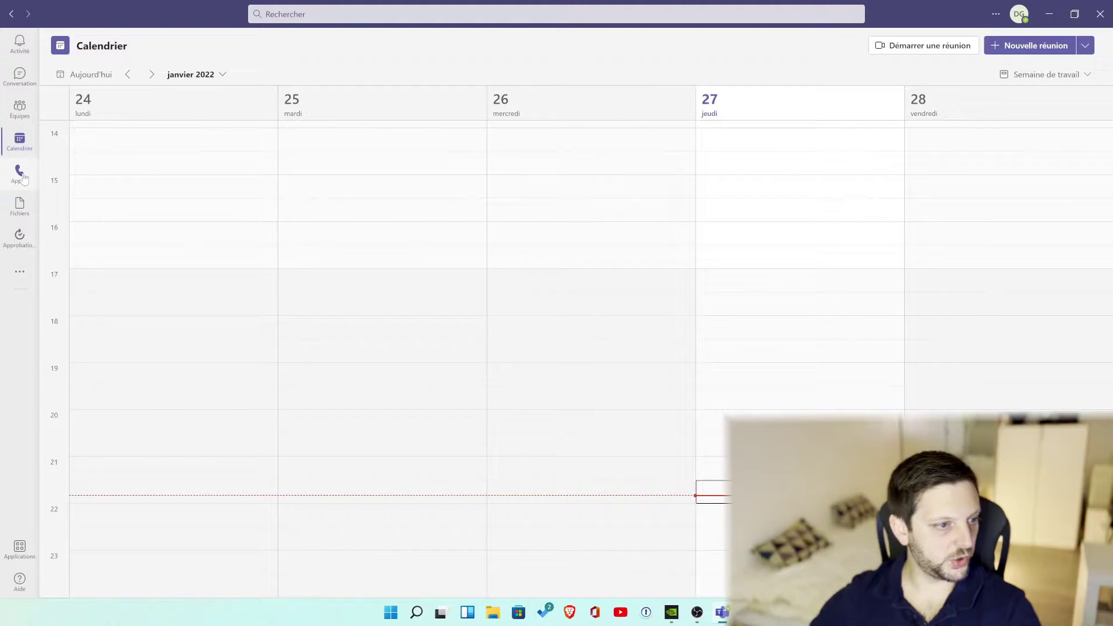
Look through the Appels, Fichiers and Approbations sections one after another
{"action": "left_click", "coordinate": [20, 174]}
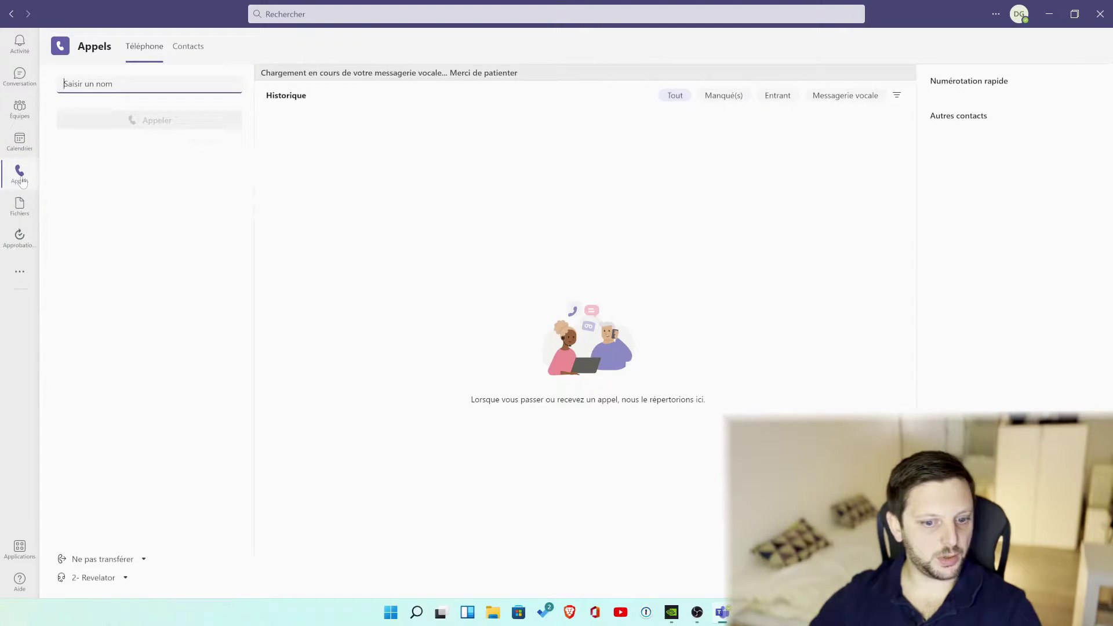
{"action": "left_click", "coordinate": [22, 211]}
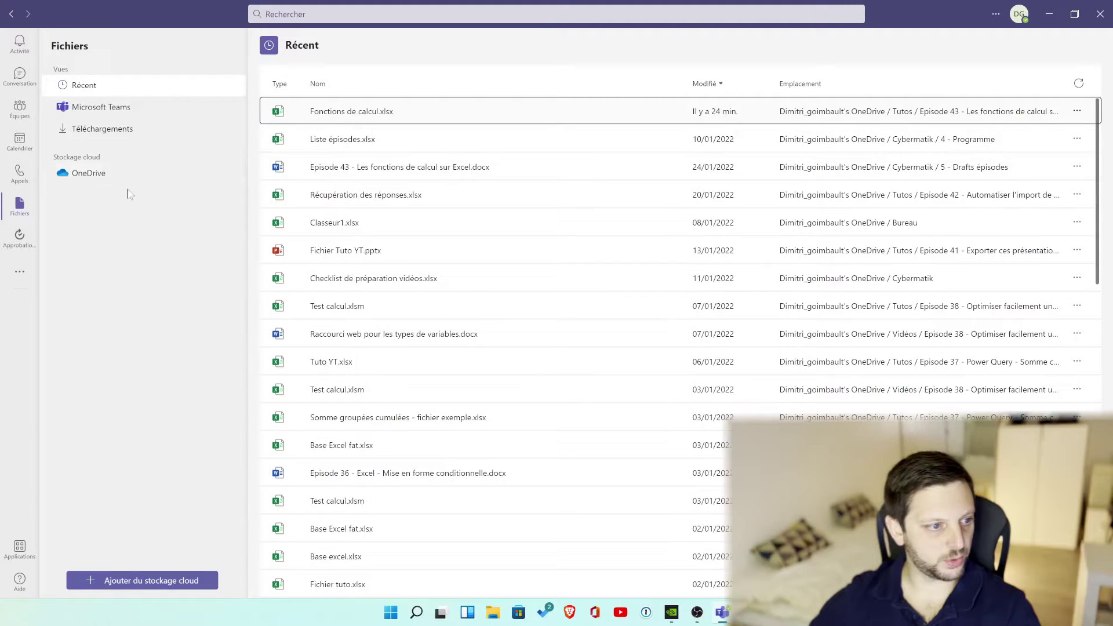
{"action": "left_click", "coordinate": [28, 249]}
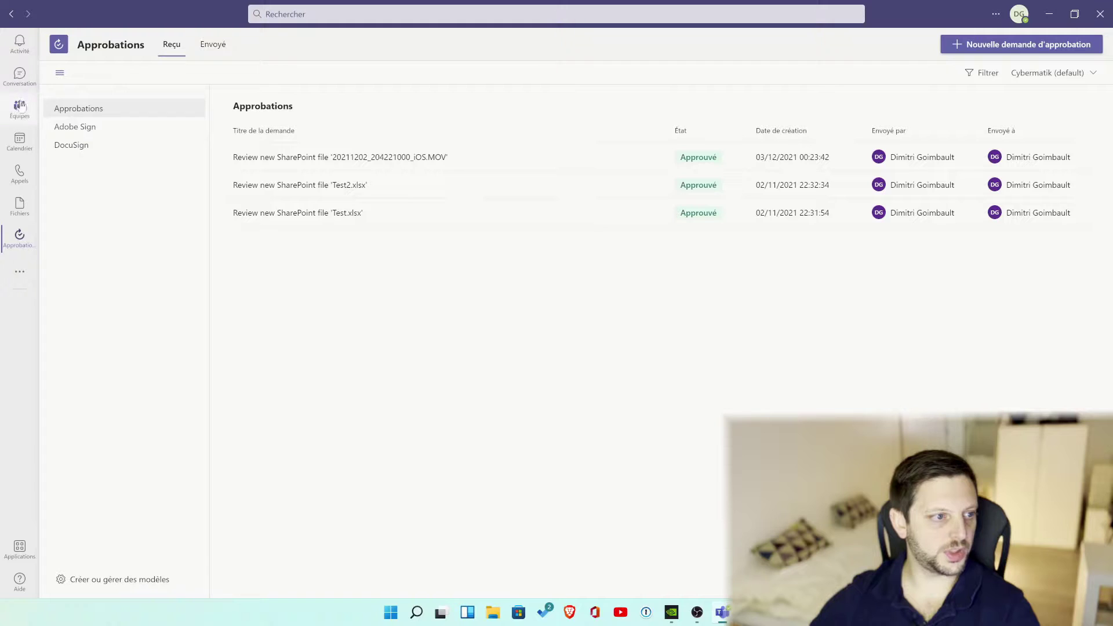
Look over the additional recent and suggested apps, and open the full app store
{"action": "left_click", "coordinate": [19, 277]}
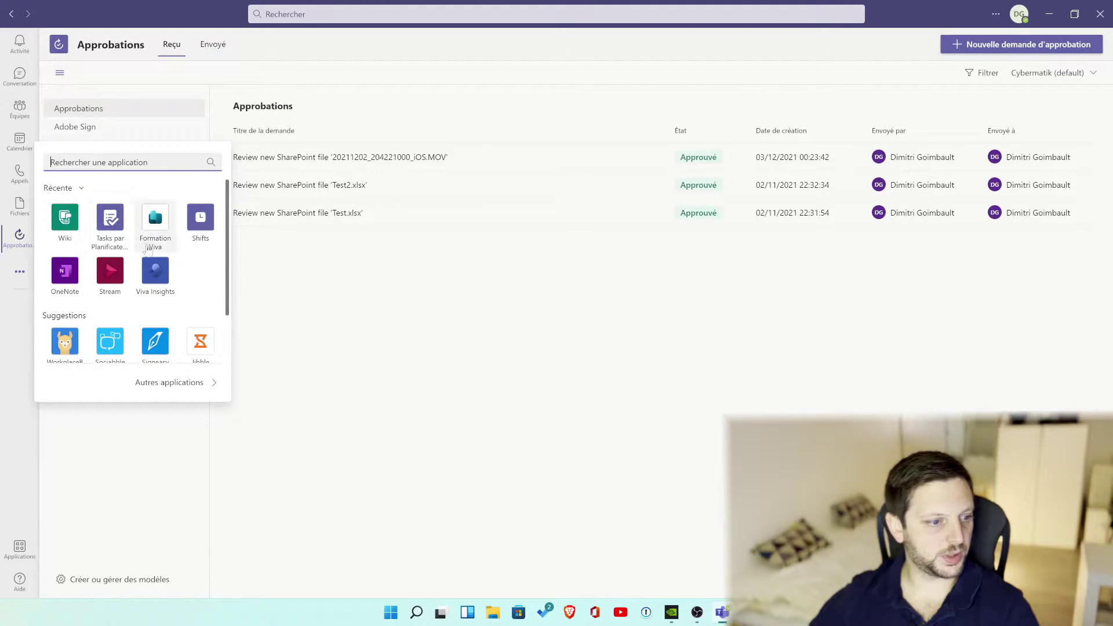
{"action": "scroll", "coordinate": [139, 278], "scroll_direction": "down", "scroll_amount": 2}
{"action": "scroll", "coordinate": [151, 325], "scroll_direction": "up", "scroll_amount": 2}
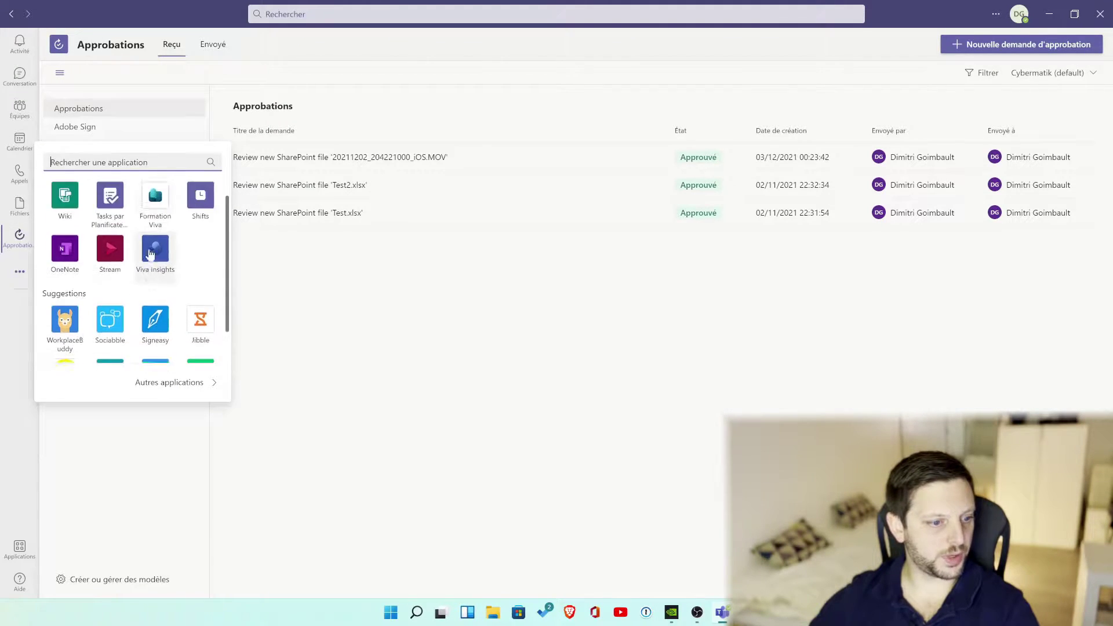
{"action": "left_click", "coordinate": [193, 385]}
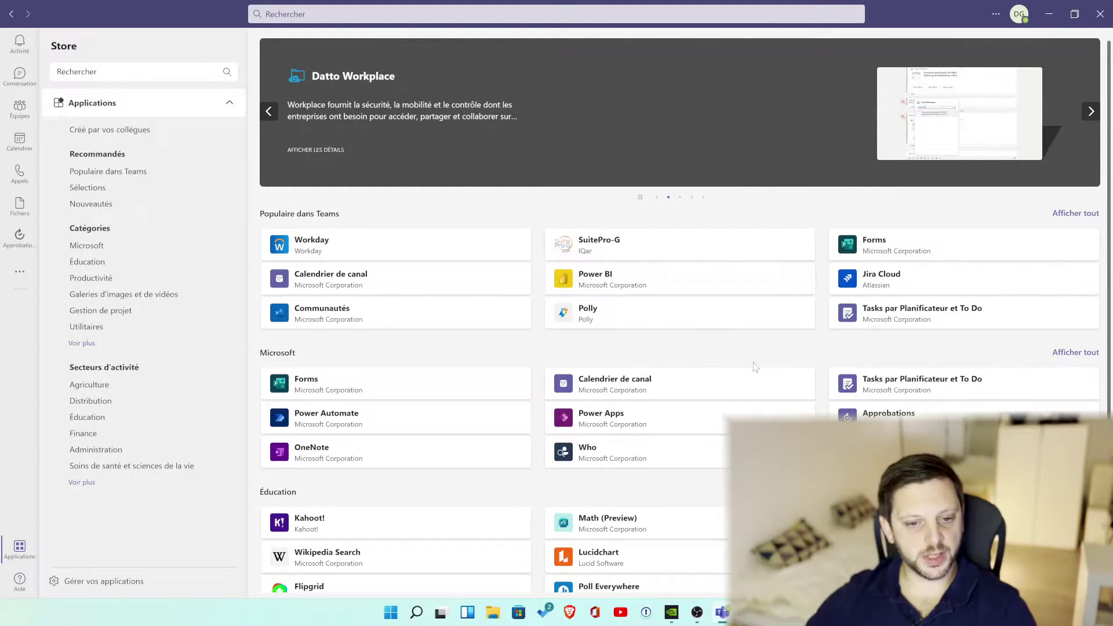
Browse the complete list of Microsoft apps in the store and open Tasks par Planificateur et To Do
{"action": "scroll", "coordinate": [751, 367], "scroll_direction": "down", "scroll_amount": 3}
{"action": "scroll", "coordinate": [750, 371], "scroll_direction": "up", "scroll_amount": 3}
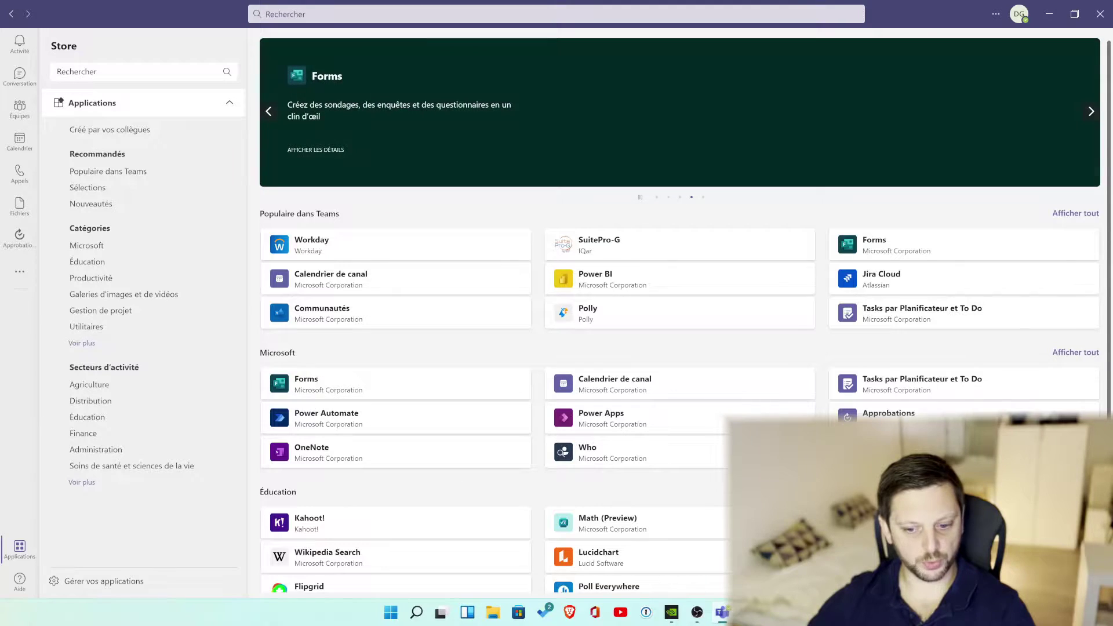
{"action": "scroll", "coordinate": [580, 476], "scroll_direction": "down", "scroll_amount": 2}
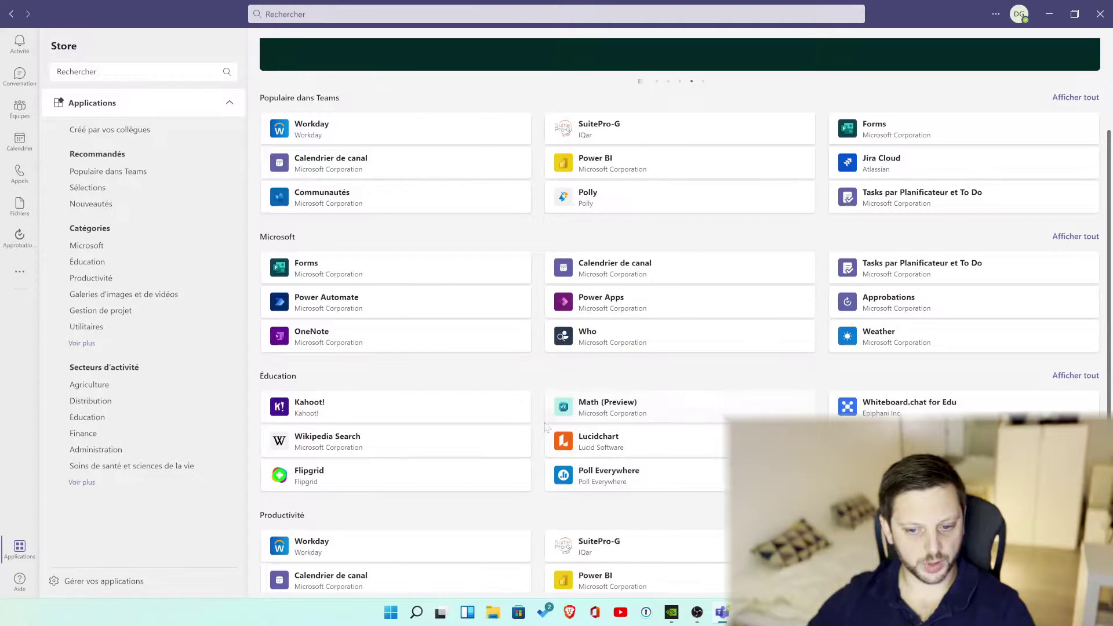
{"action": "scroll", "coordinate": [597, 452], "scroll_direction": "up", "scroll_amount": 2}
{"action": "scroll", "coordinate": [579, 417], "scroll_direction": "down", "scroll_amount": 3}
{"action": "scroll", "coordinate": [578, 411], "scroll_direction": "up", "scroll_amount": 3}
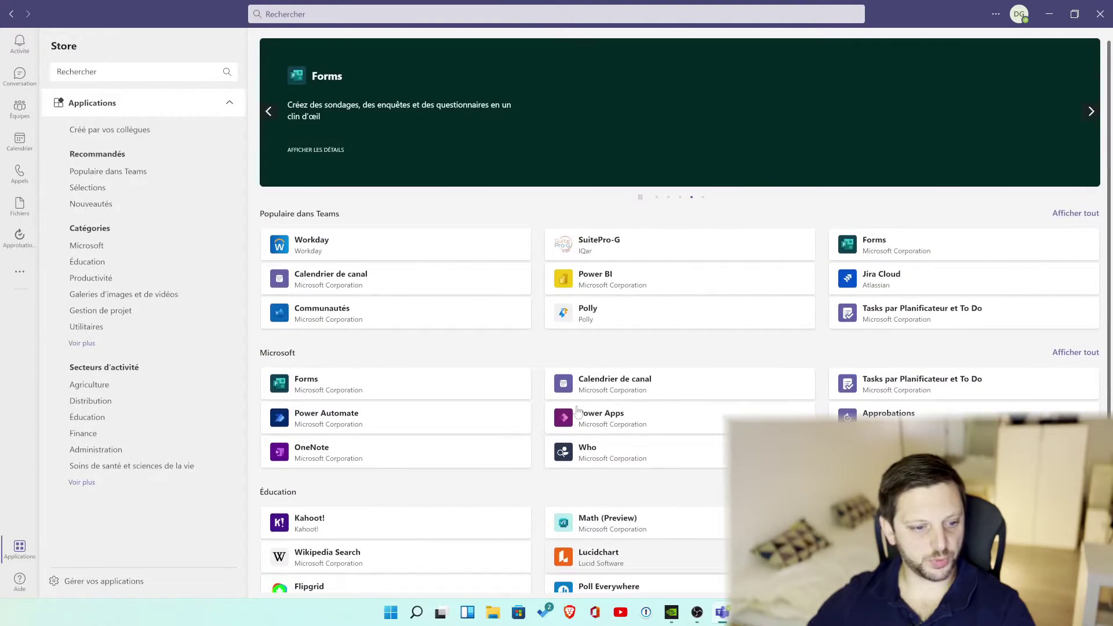
{"action": "left_click", "coordinate": [1072, 354]}
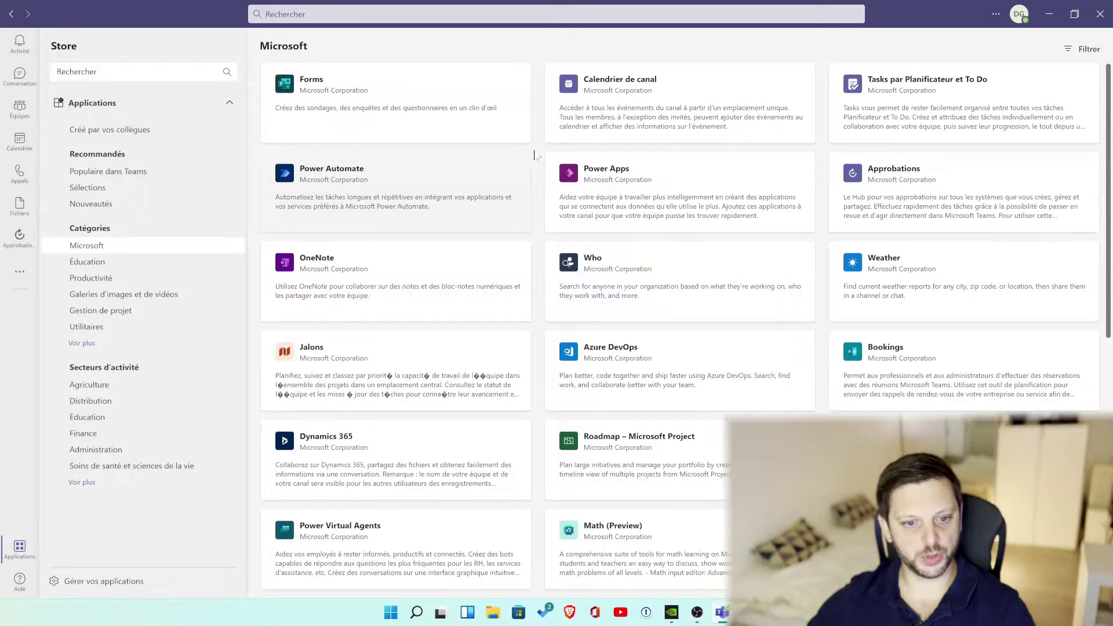
{"action": "scroll", "coordinate": [763, 355], "scroll_direction": "down", "scroll_amount": 9}
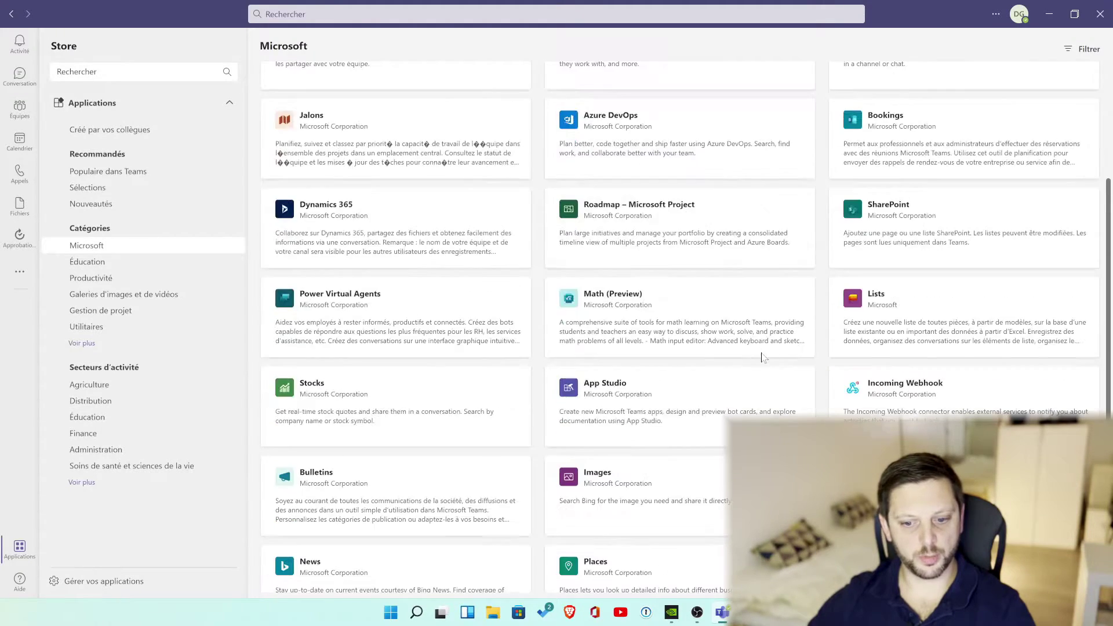
{"action": "scroll", "coordinate": [762, 356], "scroll_direction": "up", "scroll_amount": 9}
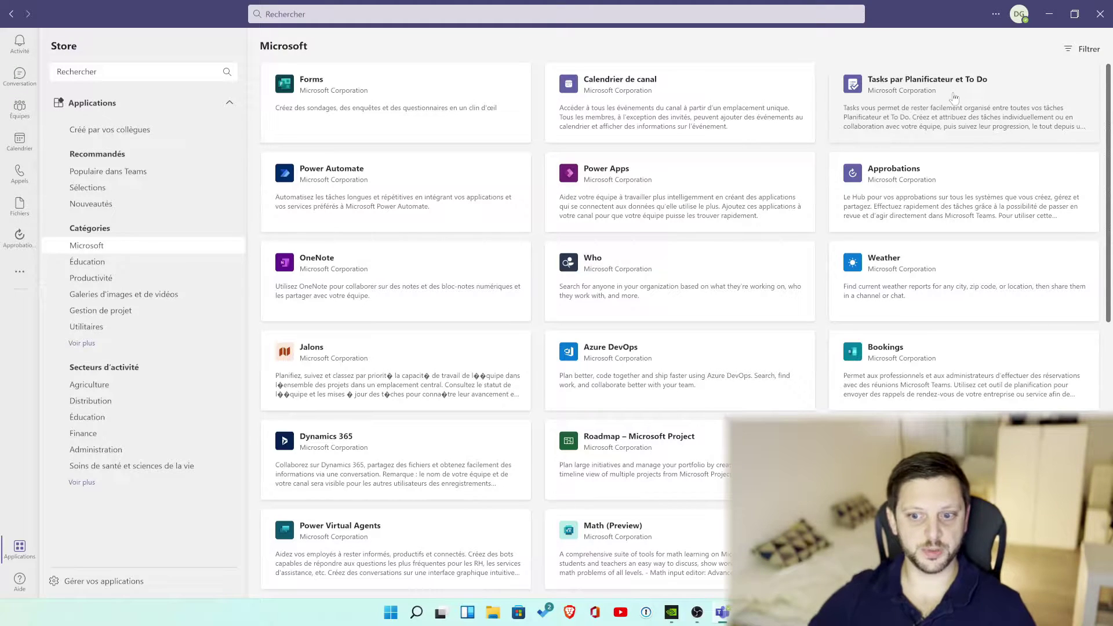
{"action": "left_click", "coordinate": [924, 94]}
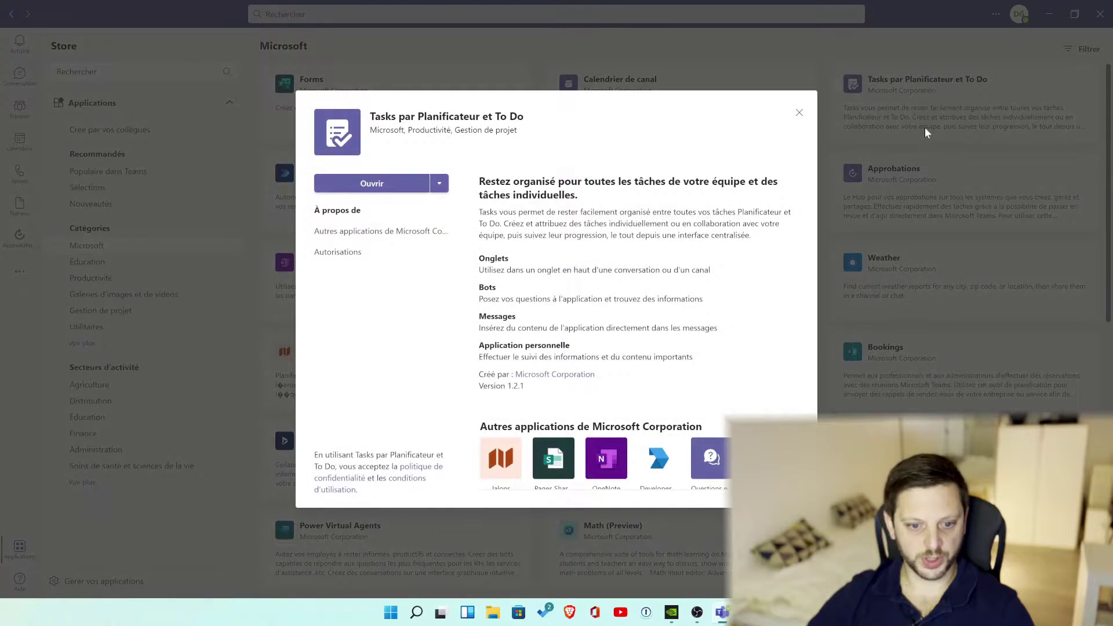
{"action": "left_click", "coordinate": [383, 187]}
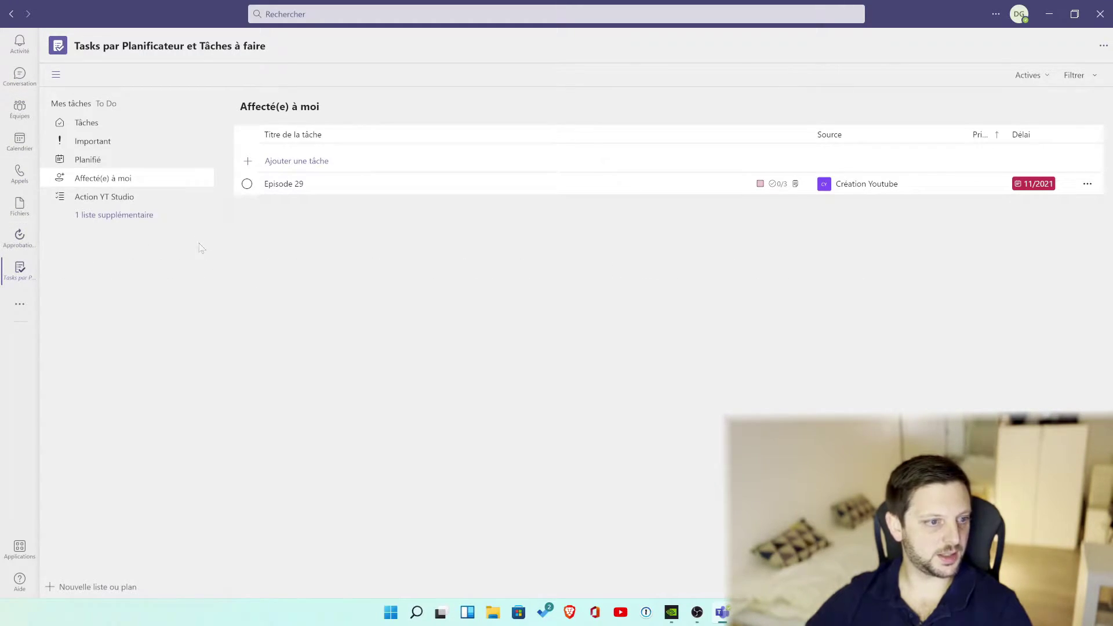
Review the Tâches, Important and Planifié lists, and compare them with the lists in Microsoft To Do
{"action": "left_click", "coordinate": [125, 123]}
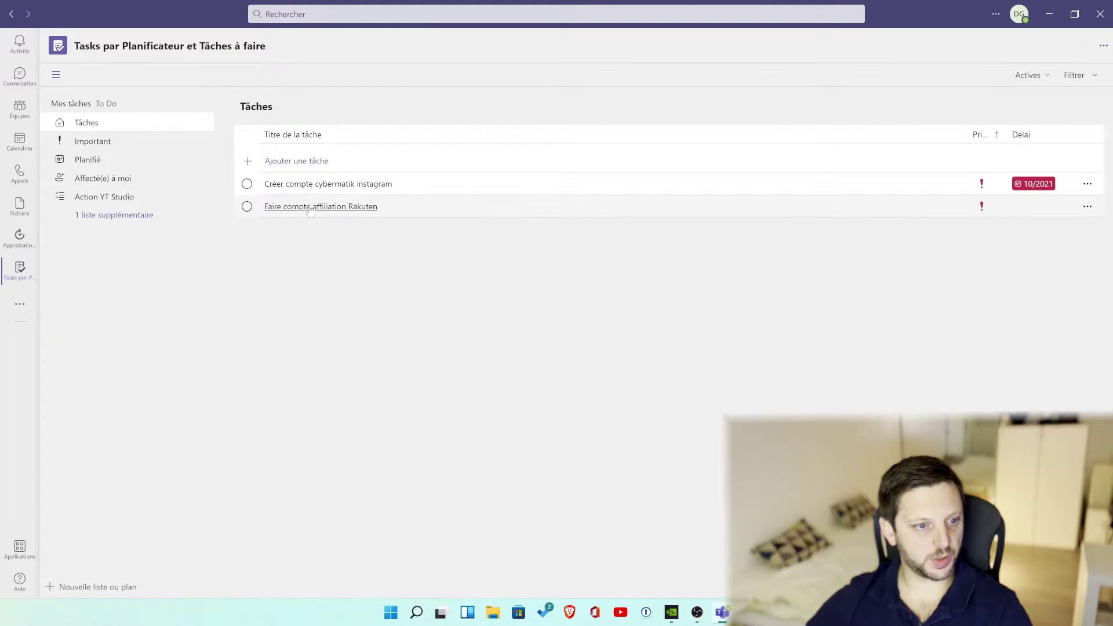
{"action": "left_click", "coordinate": [113, 142]}
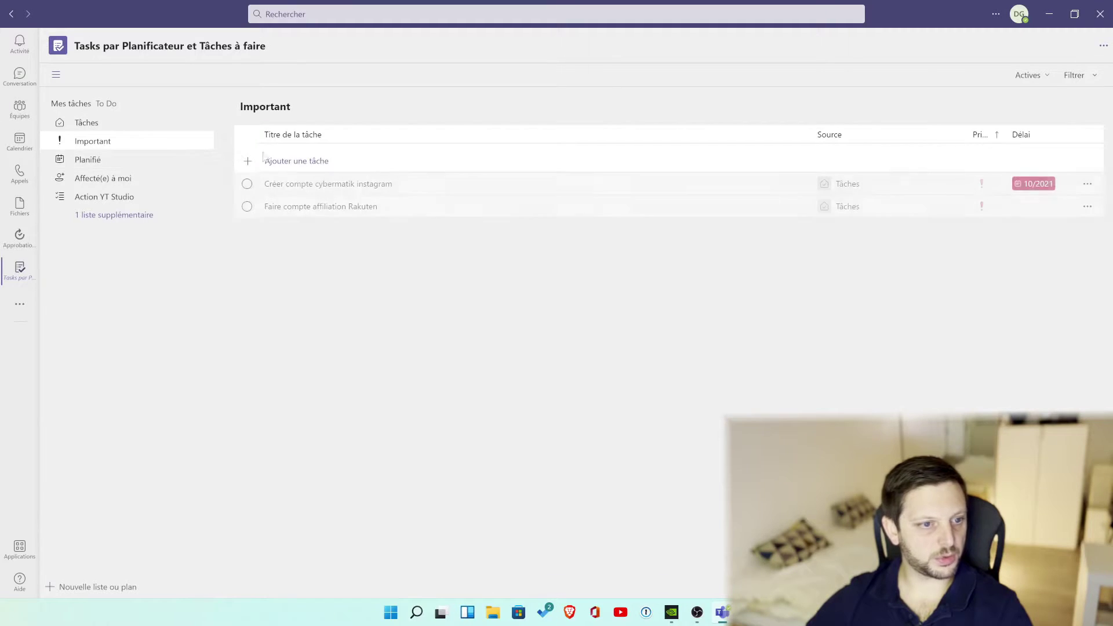
{"action": "left_click", "coordinate": [90, 159]}
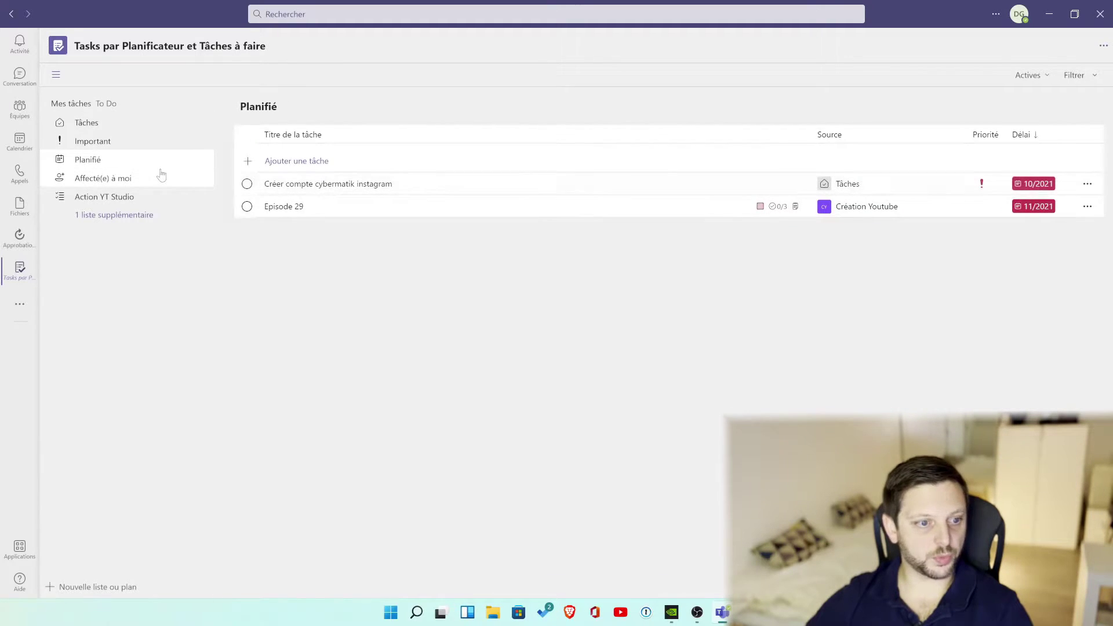
{"action": "left_click", "coordinate": [550, 613]}
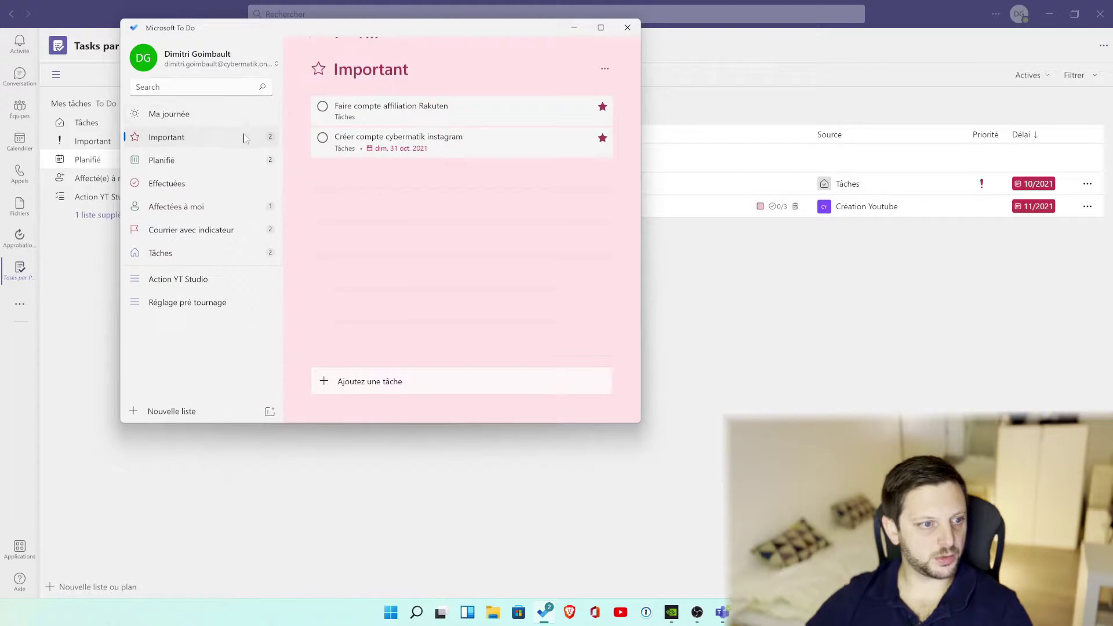
{"action": "left_click", "coordinate": [628, 28]}
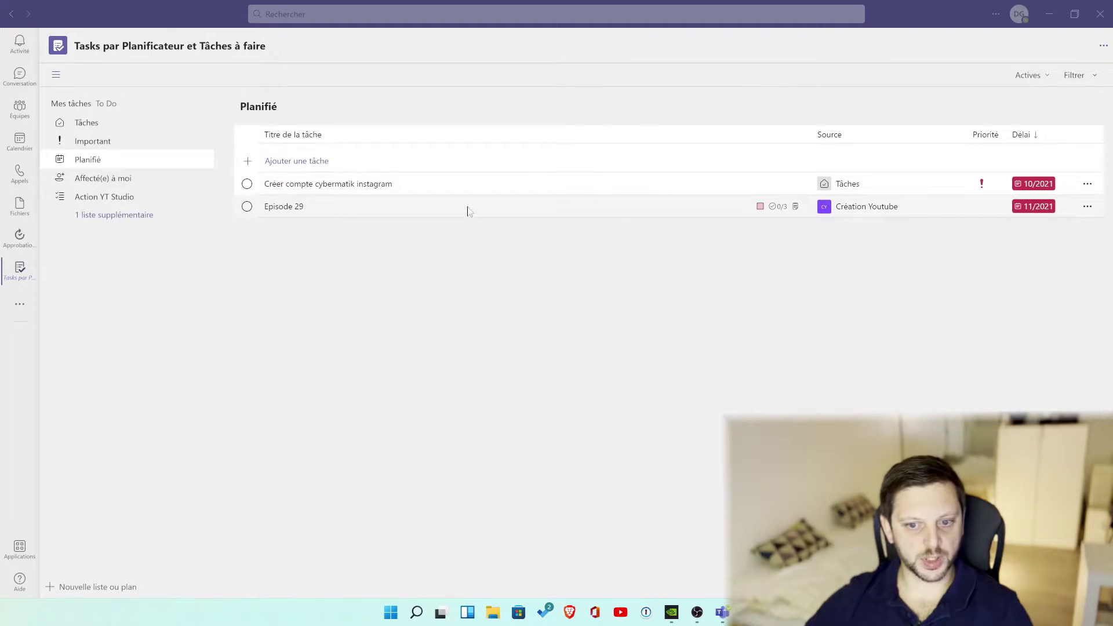
Mark the planned Episode 29 task as completed, and review the Affecté(e) à moi, Action YT Studio and Tâches lists
{"action": "left_click", "coordinate": [247, 208]}
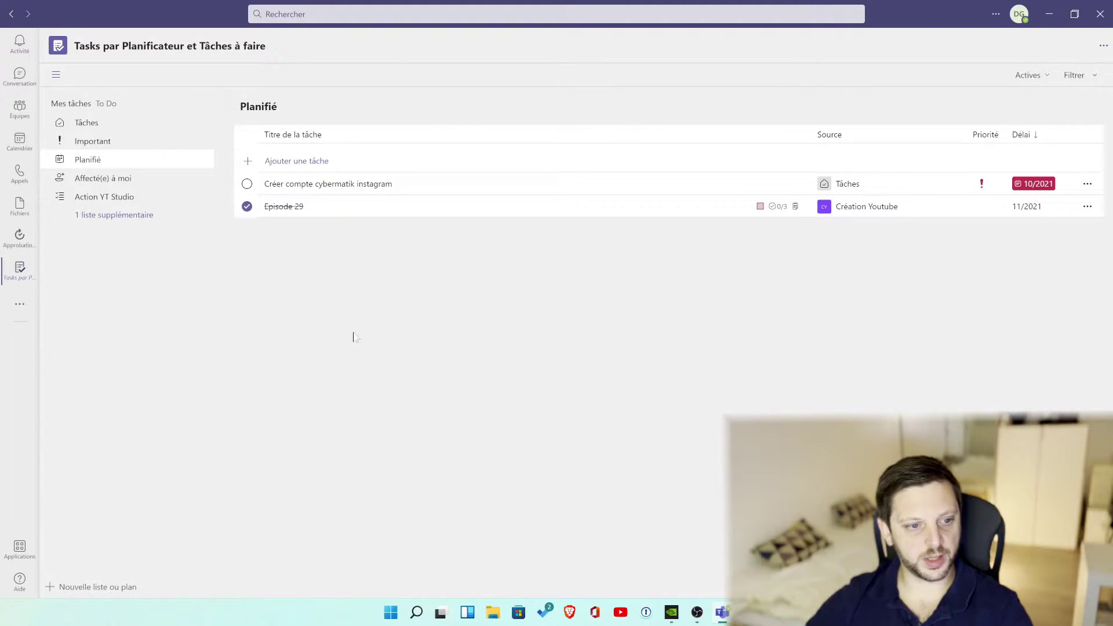
{"action": "left_click", "coordinate": [133, 181]}
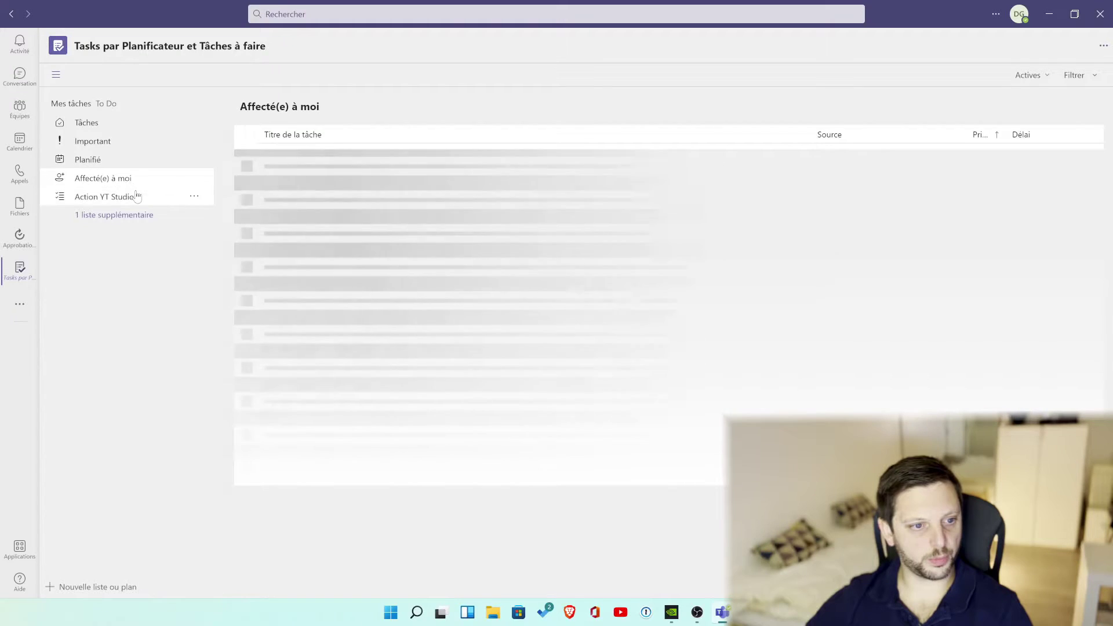
{"action": "left_click", "coordinate": [139, 200]}
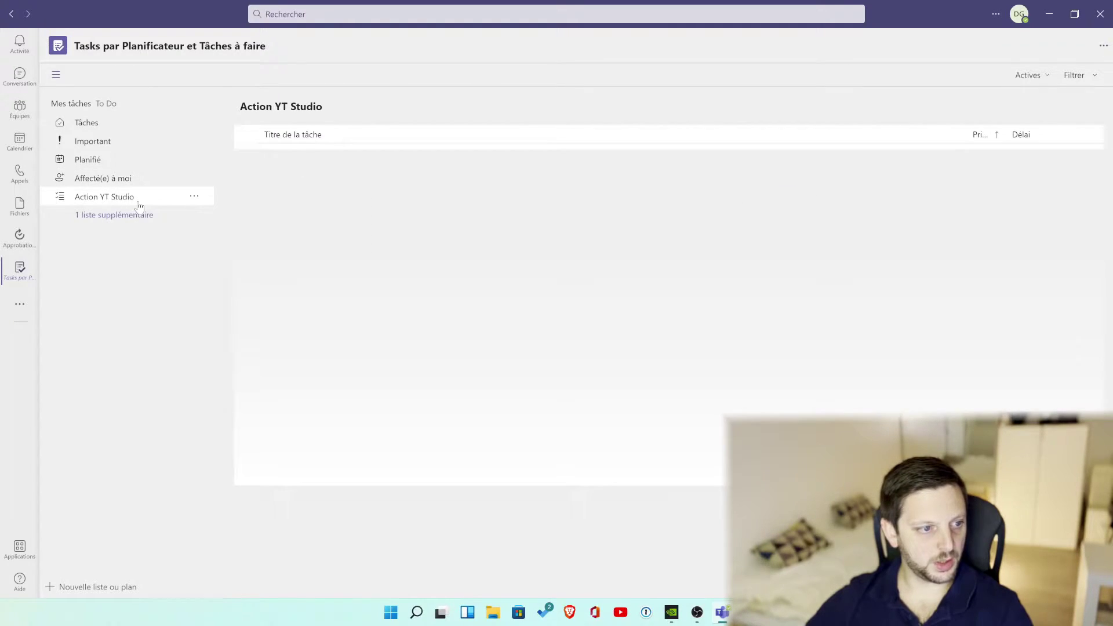
{"action": "left_click", "coordinate": [113, 129]}
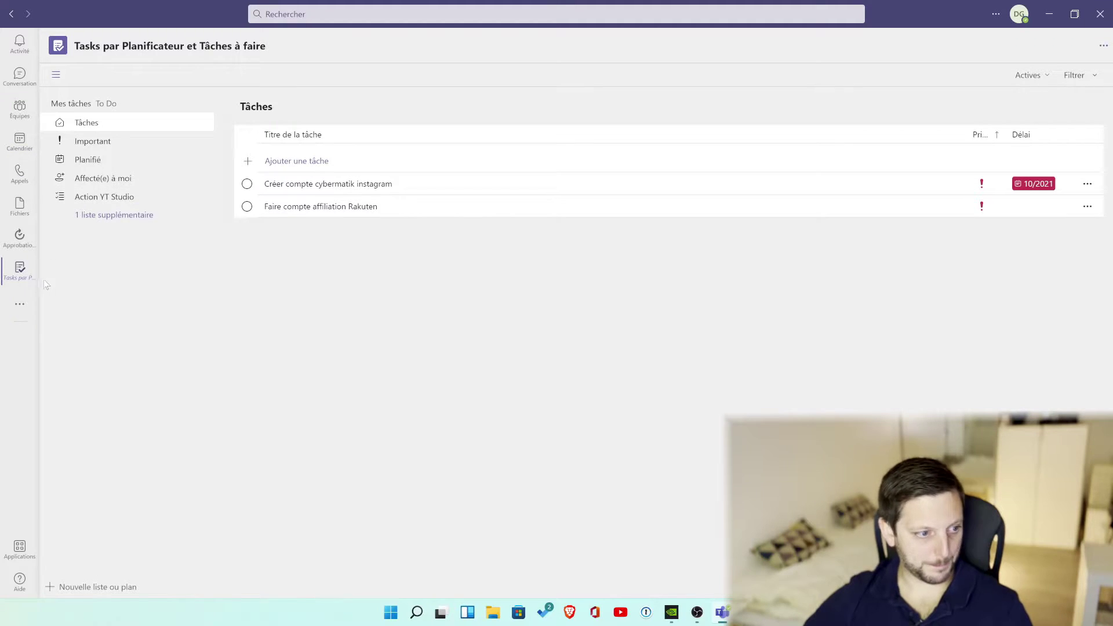
Open the Power BI app from the popular apps in the store
{"action": "left_click", "coordinate": [21, 312]}
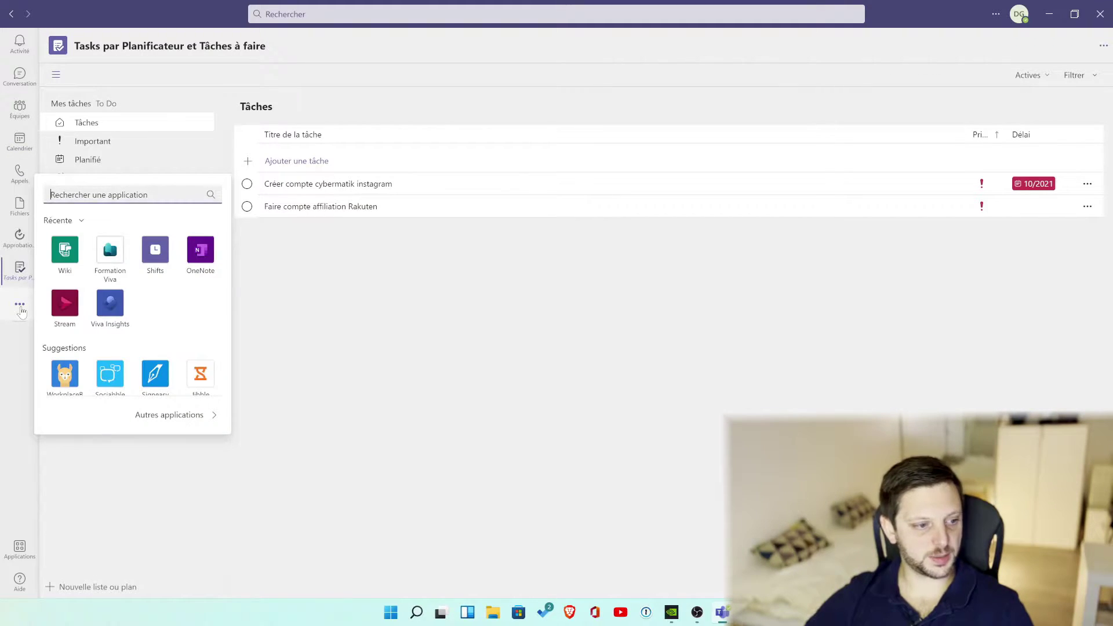
{"action": "left_click", "coordinate": [183, 416]}
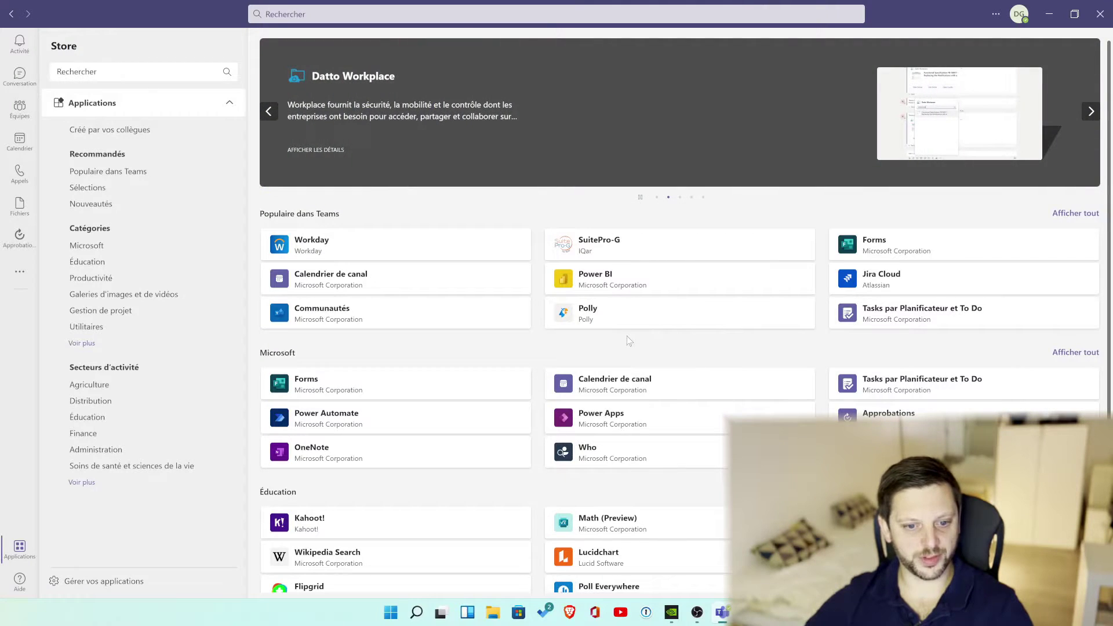
{"action": "left_click", "coordinate": [609, 281]}
{"action": "left_click", "coordinate": [373, 185]}
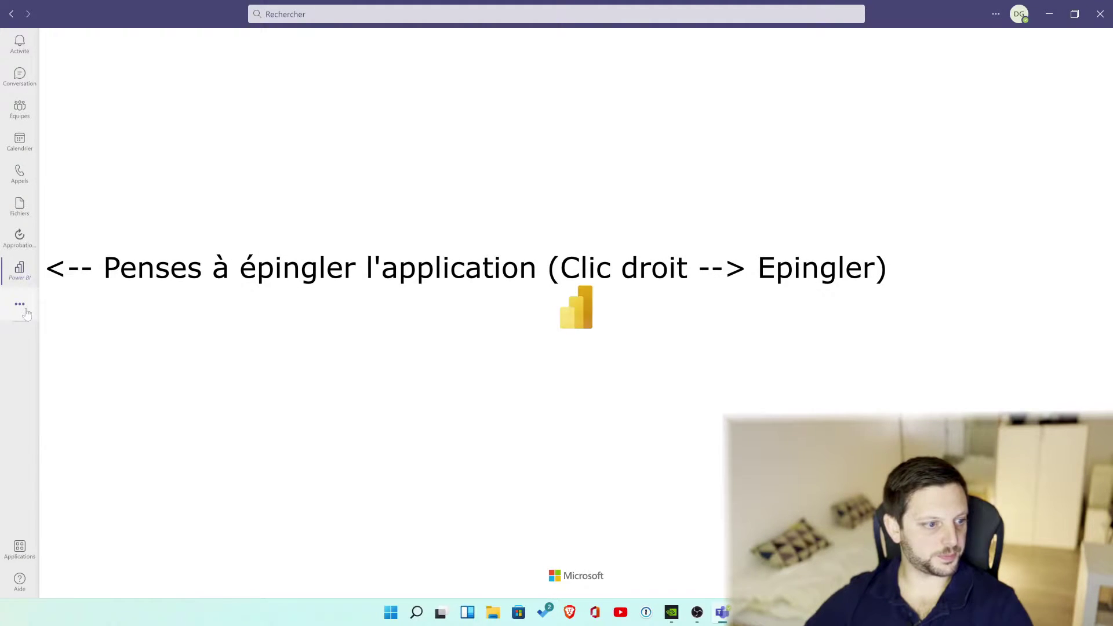
{"action": "left_click", "coordinate": [21, 313]}
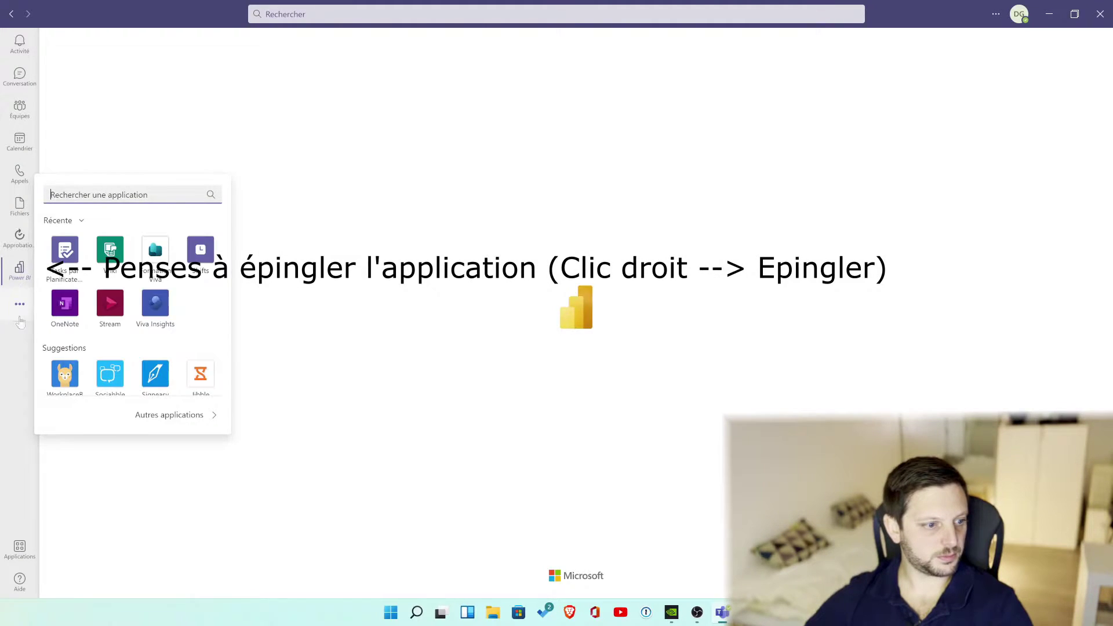
{"action": "left_click", "coordinate": [19, 273]}
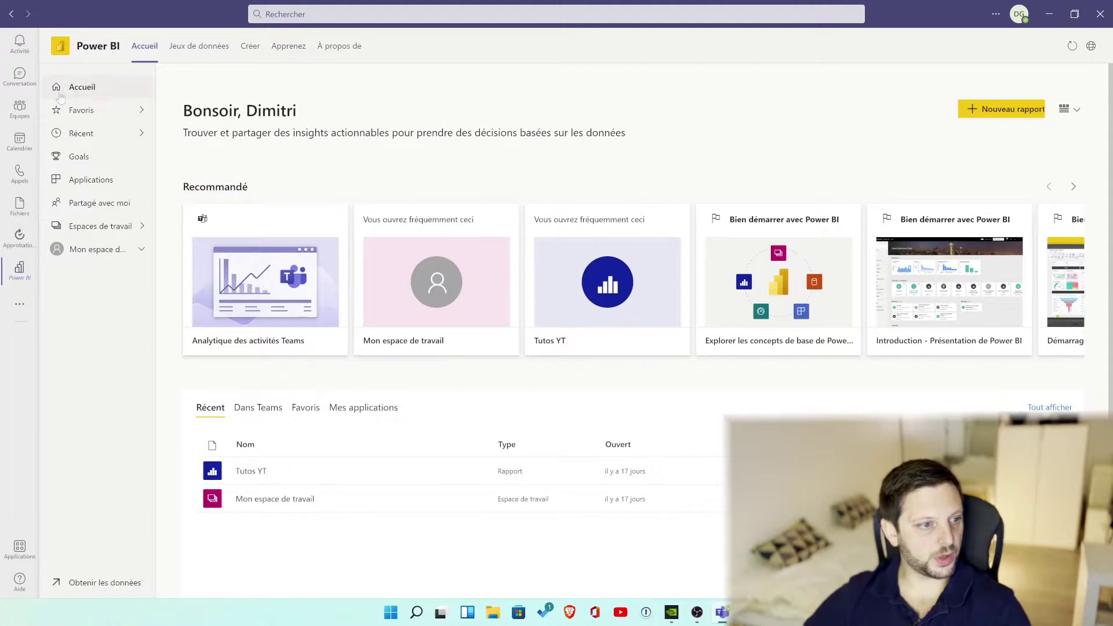
Open the recent Tutos YT report and cross-highlight its data using the customers' bars and donut slices
{"action": "left_click", "coordinate": [255, 472]}
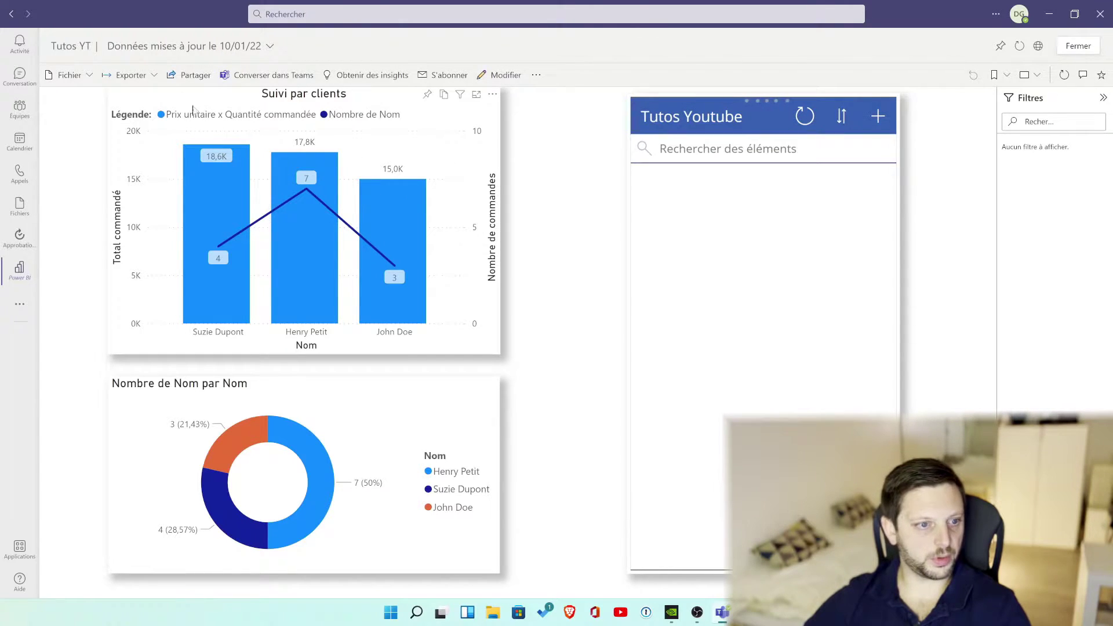
{"action": "left_click", "coordinate": [220, 206]}
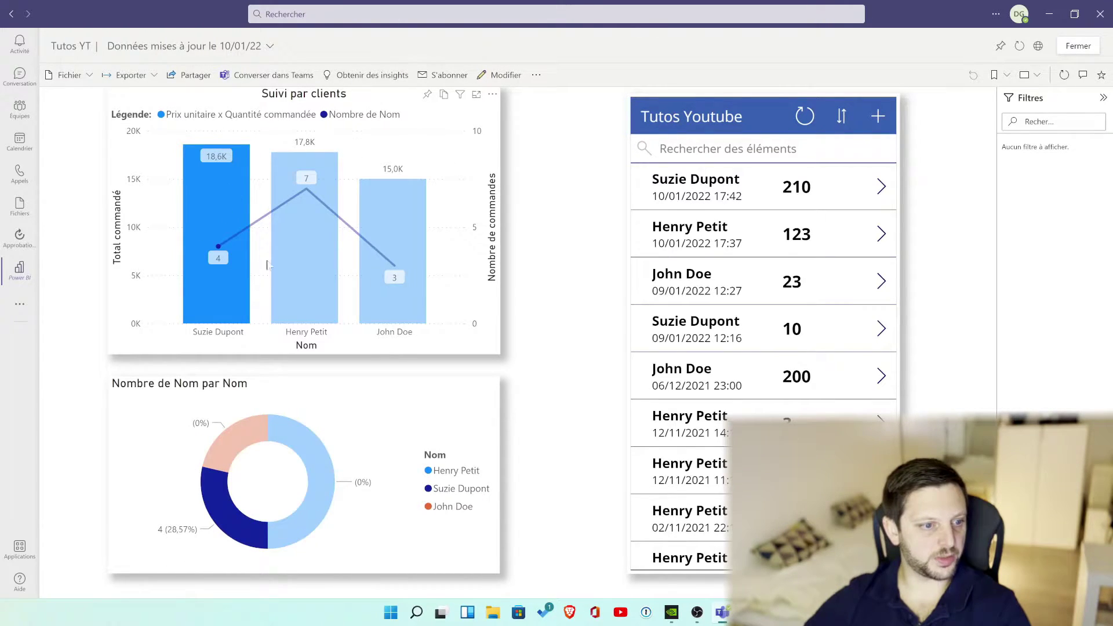
{"action": "left_click", "coordinate": [315, 280]}
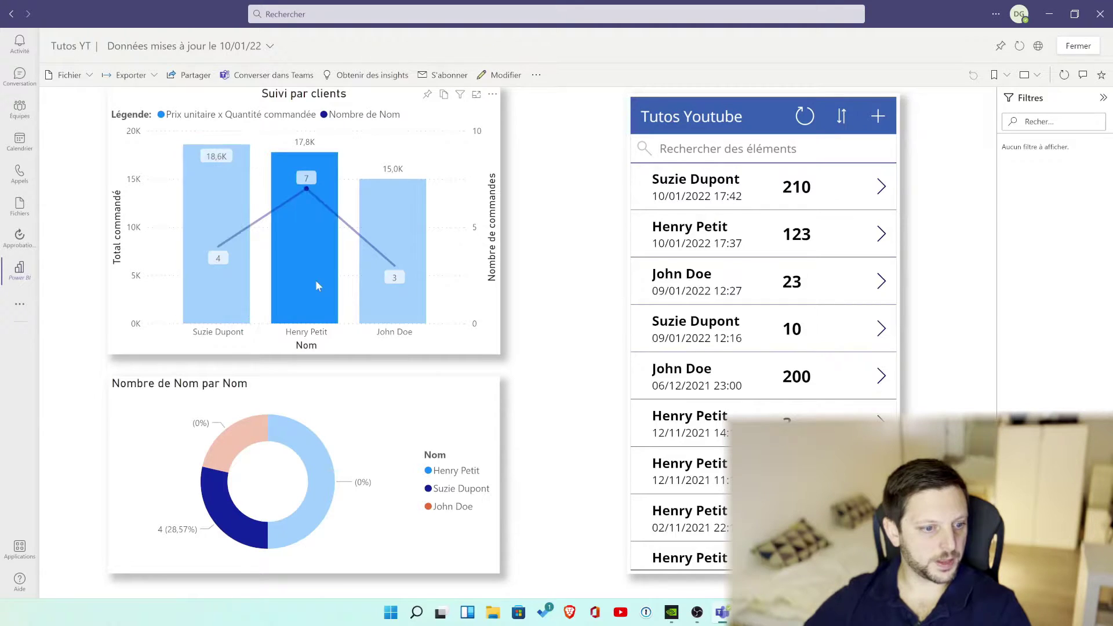
{"action": "left_click", "coordinate": [385, 290]}
{"action": "left_click", "coordinate": [311, 449]}
{"action": "left_click", "coordinate": [249, 536]}
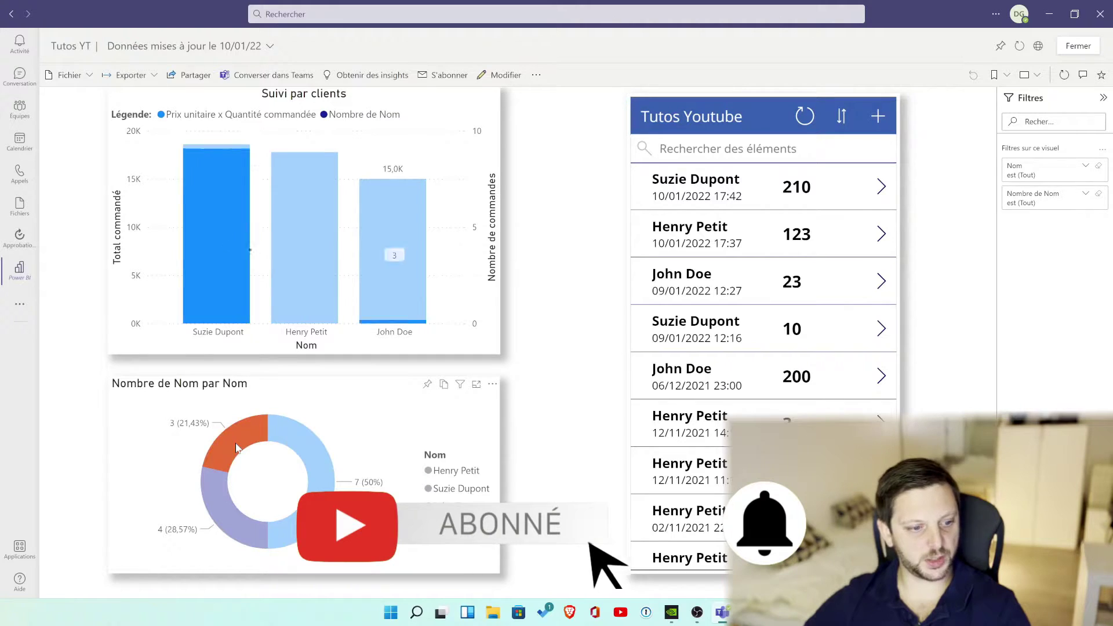
Highlight each customer's bar in turn in the Suivi par clients chart and look over the rest of the report
{"action": "left_click", "coordinate": [387, 253]}
{"action": "left_click", "coordinate": [300, 223]}
{"action": "left_click", "coordinate": [218, 238]}
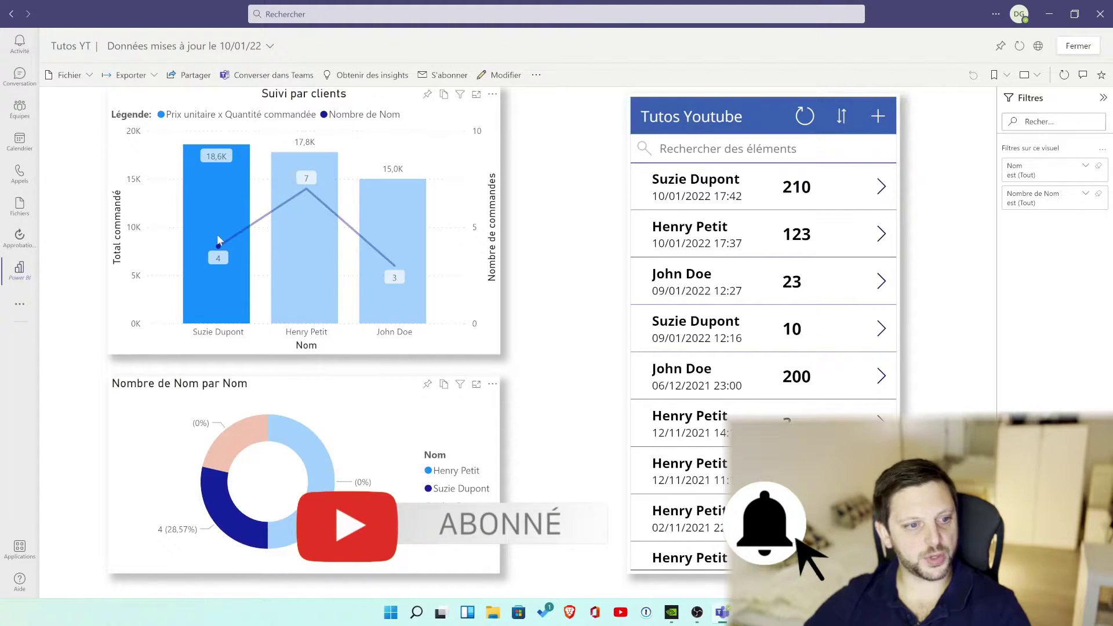
{"action": "mouse_move", "coordinate": [392, 244]}
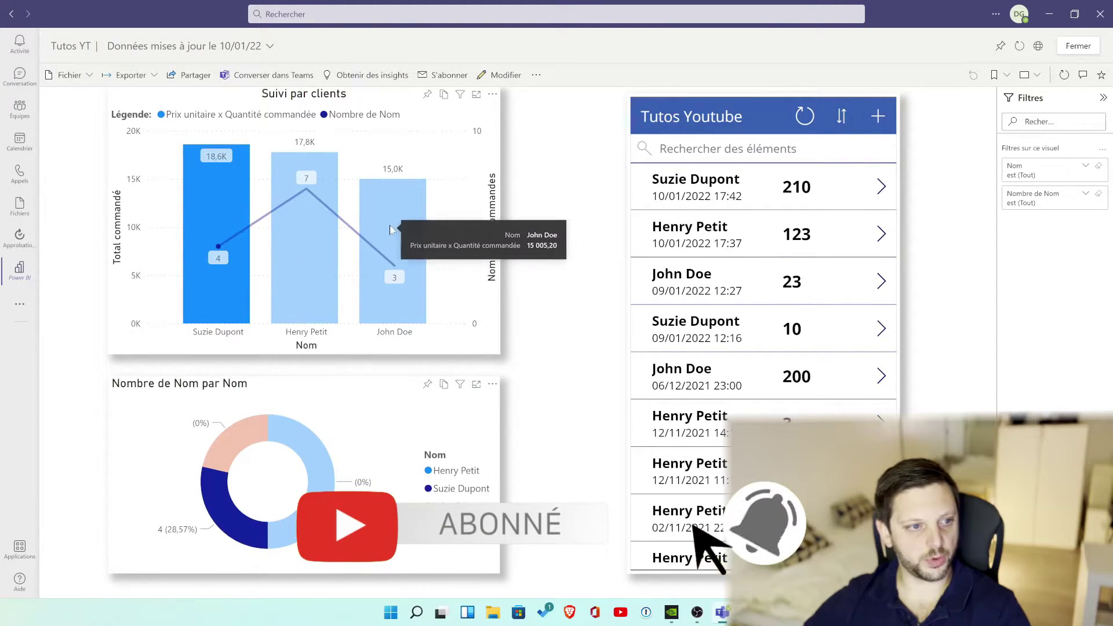
{"action": "scroll", "coordinate": [845, 351], "scroll_direction": "down", "scroll_amount": 3}
{"action": "scroll", "coordinate": [846, 347], "scroll_direction": "up", "scroll_amount": 3}
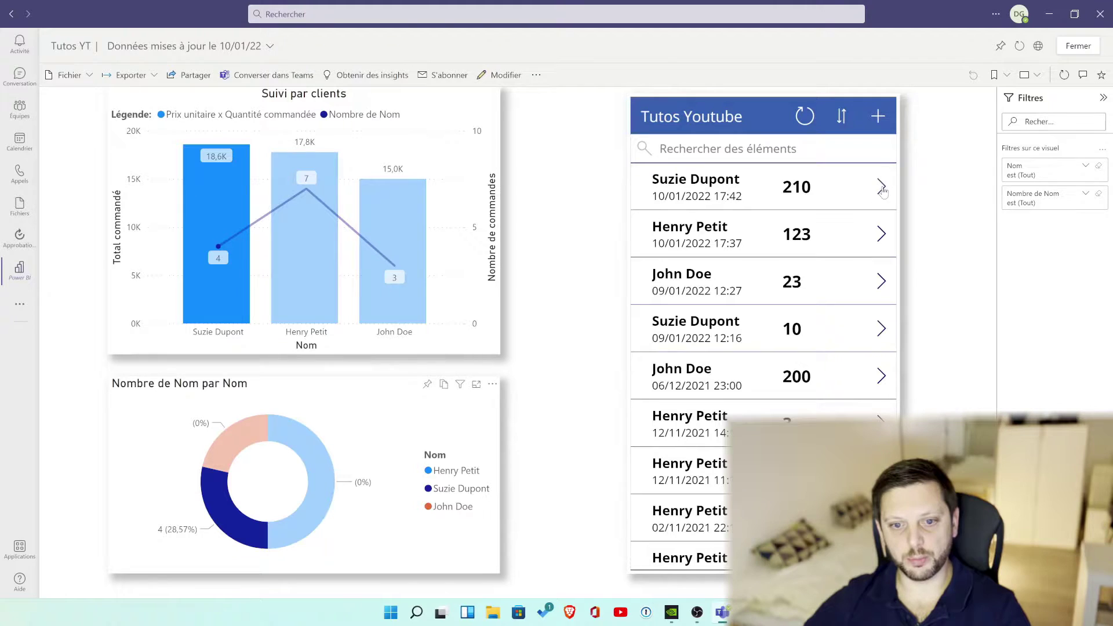
Look through the records in the Tutos Youtube app embedded in the report and check its new-item form
{"action": "scroll", "coordinate": [858, 192], "scroll_direction": "down", "scroll_amount": 5}
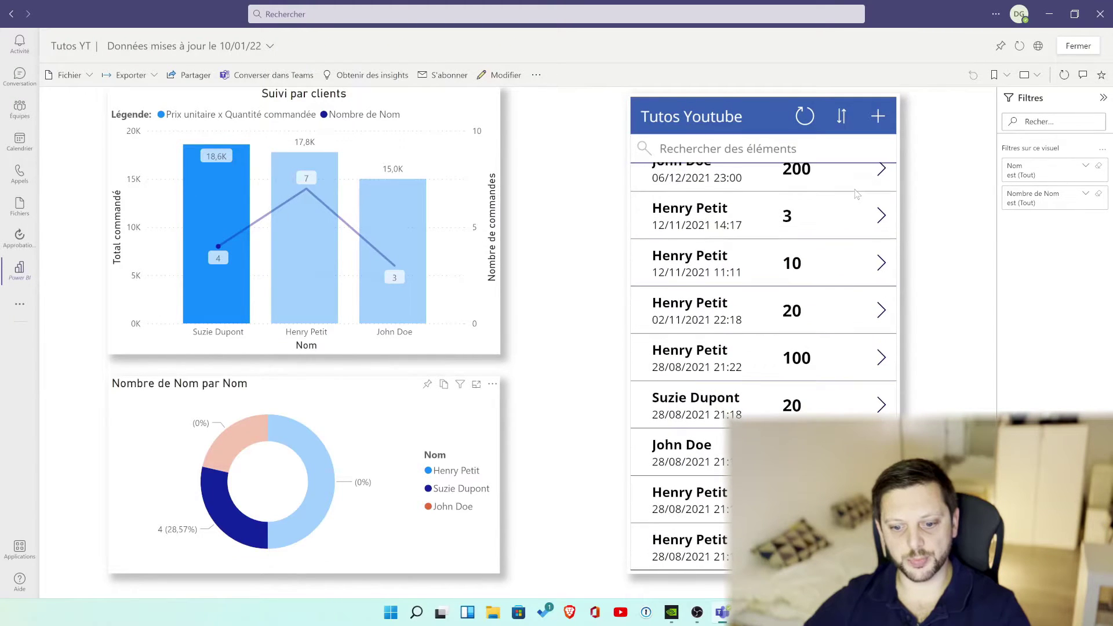
{"action": "left_click", "coordinate": [878, 117]}
{"action": "left_click", "coordinate": [648, 122]}
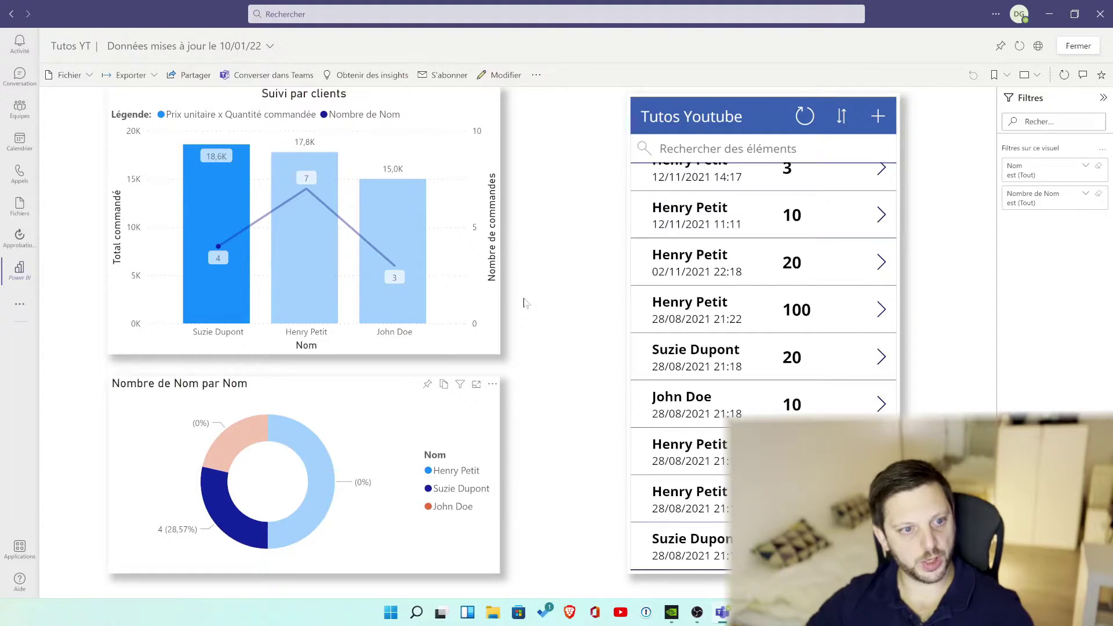
Deselect the chart, view the Tutos YT report's title and data update details, and close the report
{"action": "left_click", "coordinate": [546, 170]}
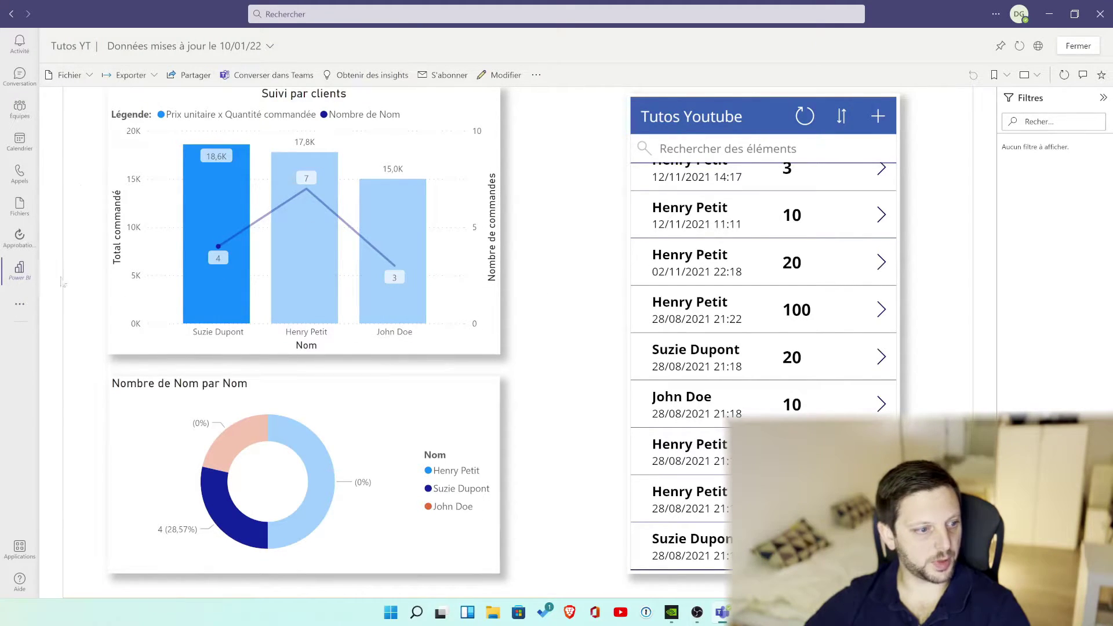
{"action": "left_click", "coordinate": [270, 46]}
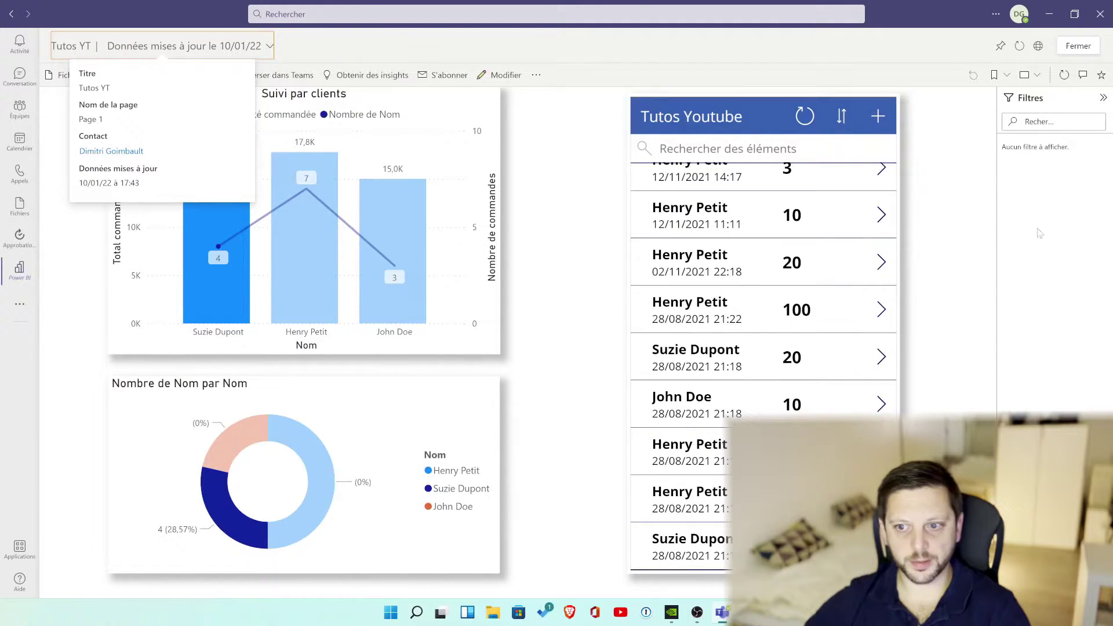
{"action": "left_click", "coordinate": [1063, 29]}
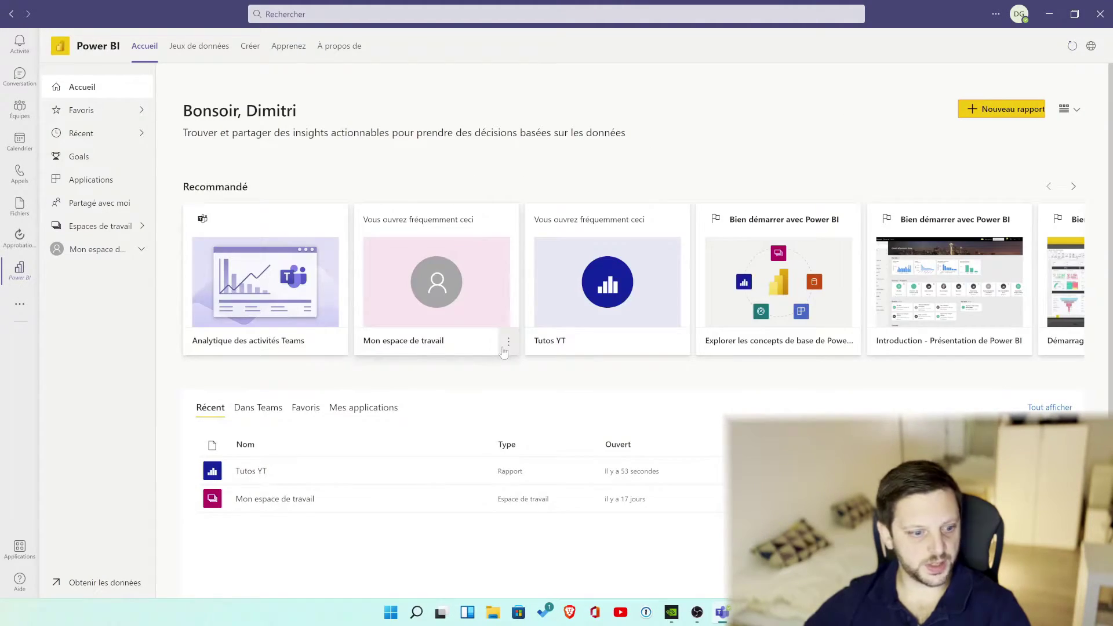
Open Mon espace de travail and view its Jeux de données + flux de données and Contenu lists
{"action": "left_click", "coordinate": [276, 499]}
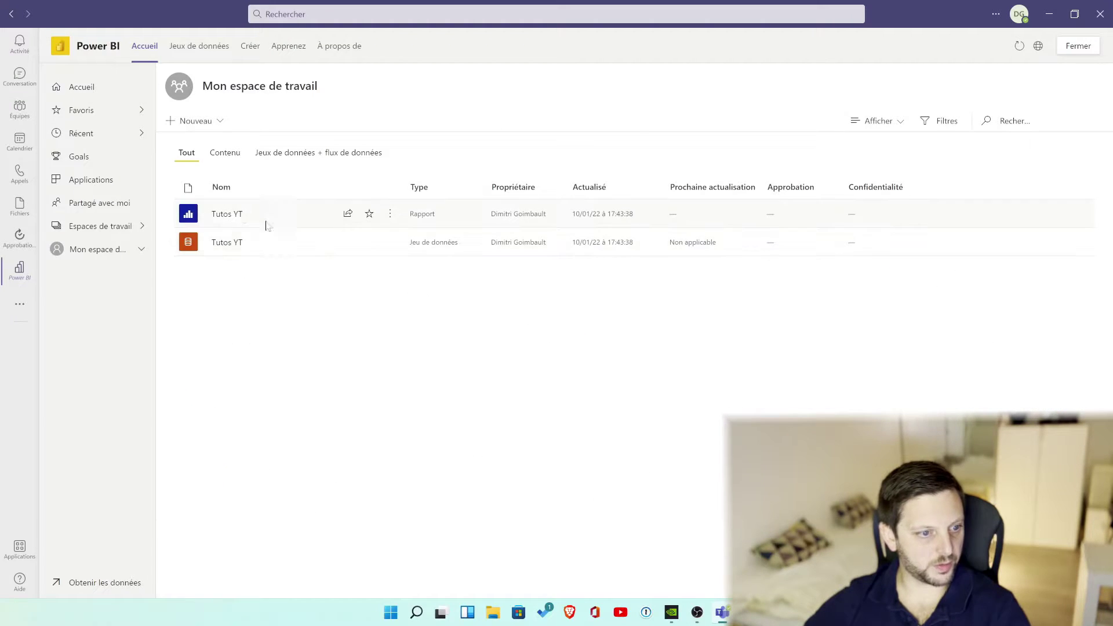
{"action": "left_click", "coordinate": [234, 160]}
{"action": "left_click", "coordinate": [301, 157]}
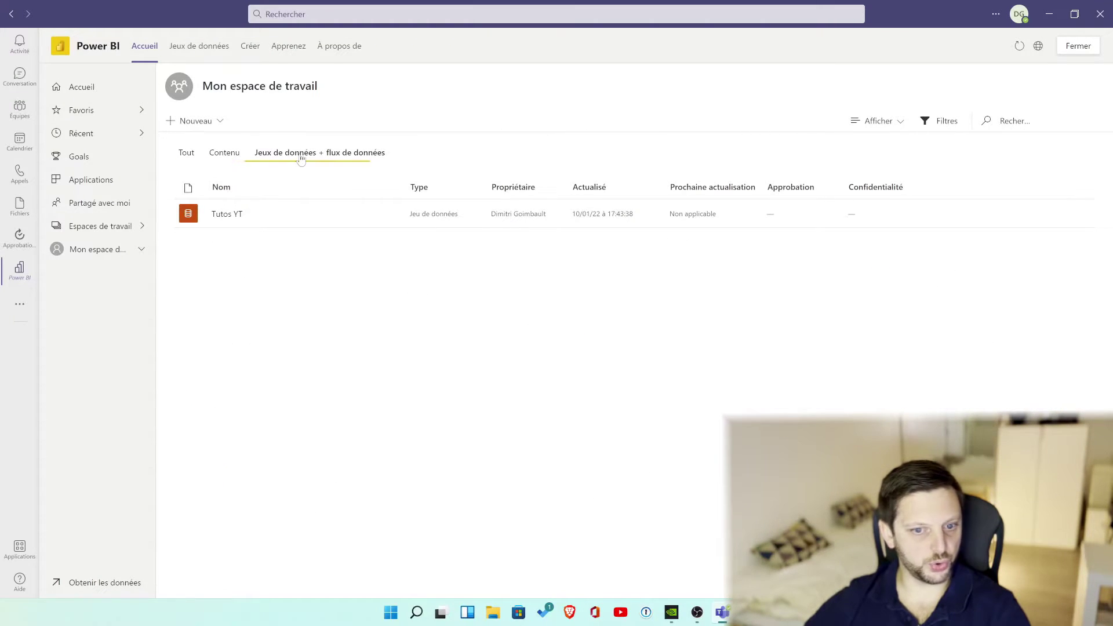
{"action": "left_click", "coordinate": [223, 158]}
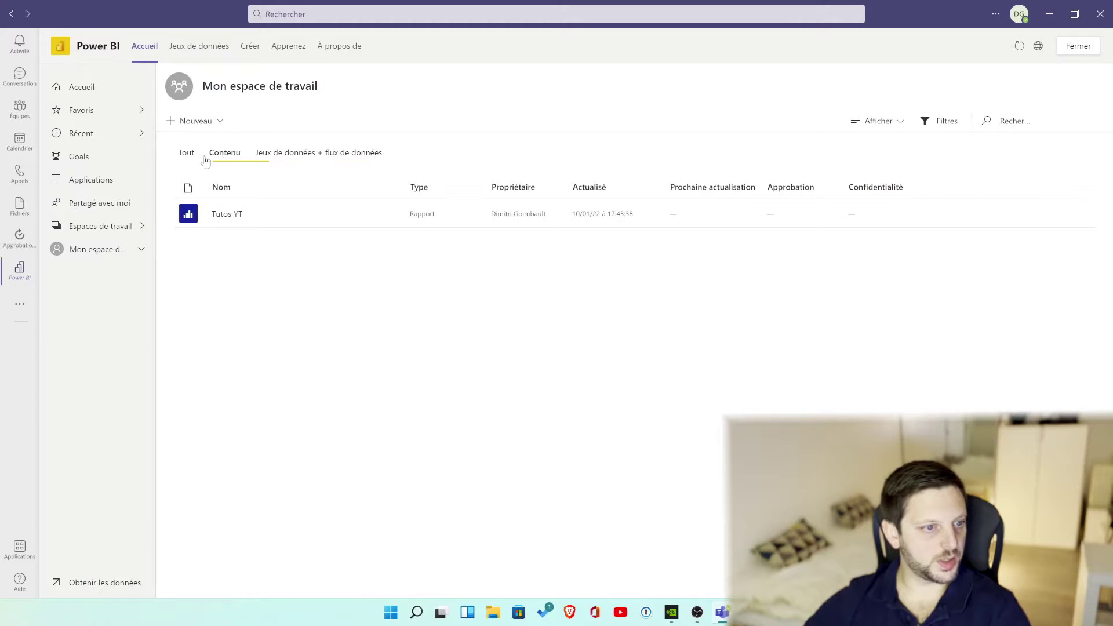
Look over the Favoris, Goals and Applications sections of Power BI and return to Mon espace de travail
{"action": "left_click", "coordinate": [96, 113]}
{"action": "left_click", "coordinate": [84, 157]}
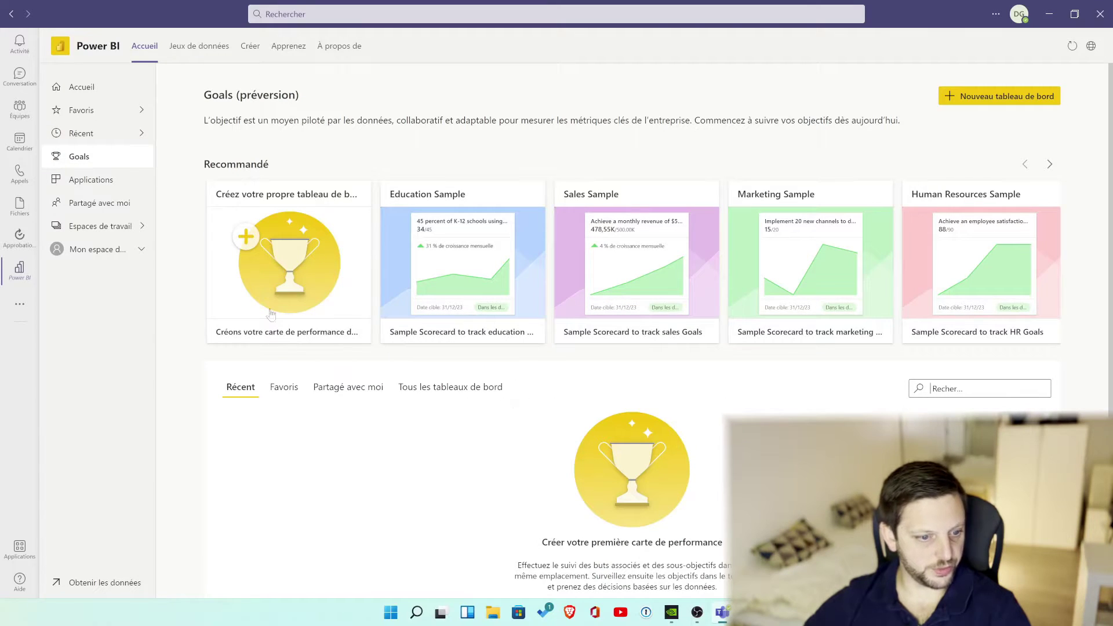
{"action": "left_click", "coordinate": [110, 181]}
{"action": "left_click", "coordinate": [99, 252]}
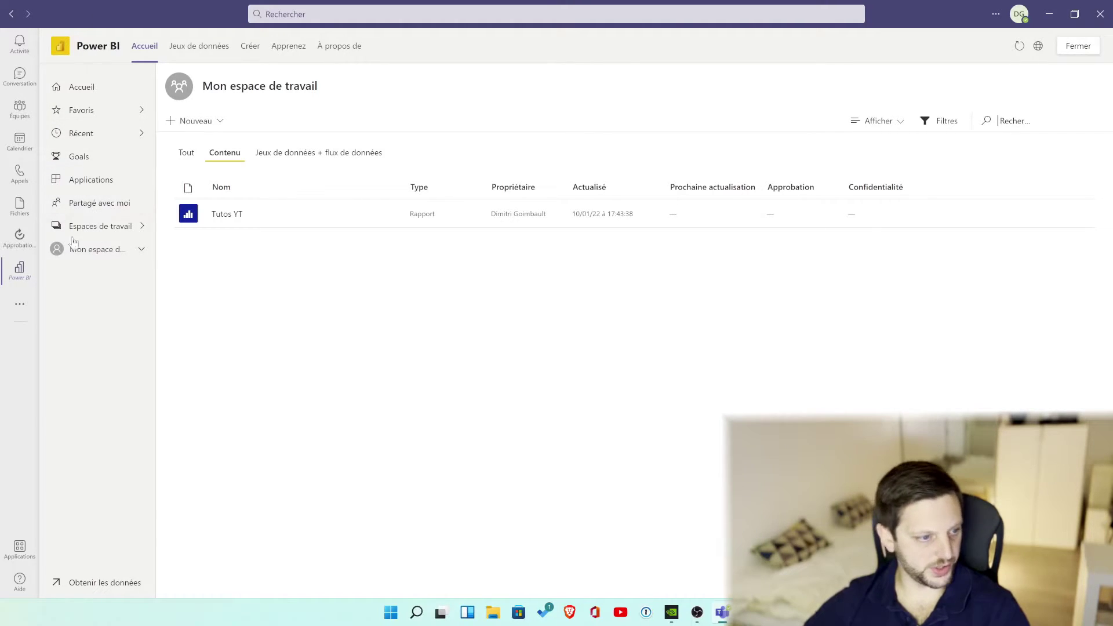
Add the Power Apps app from the store's Microsoft apps
{"action": "left_click", "coordinate": [27, 311]}
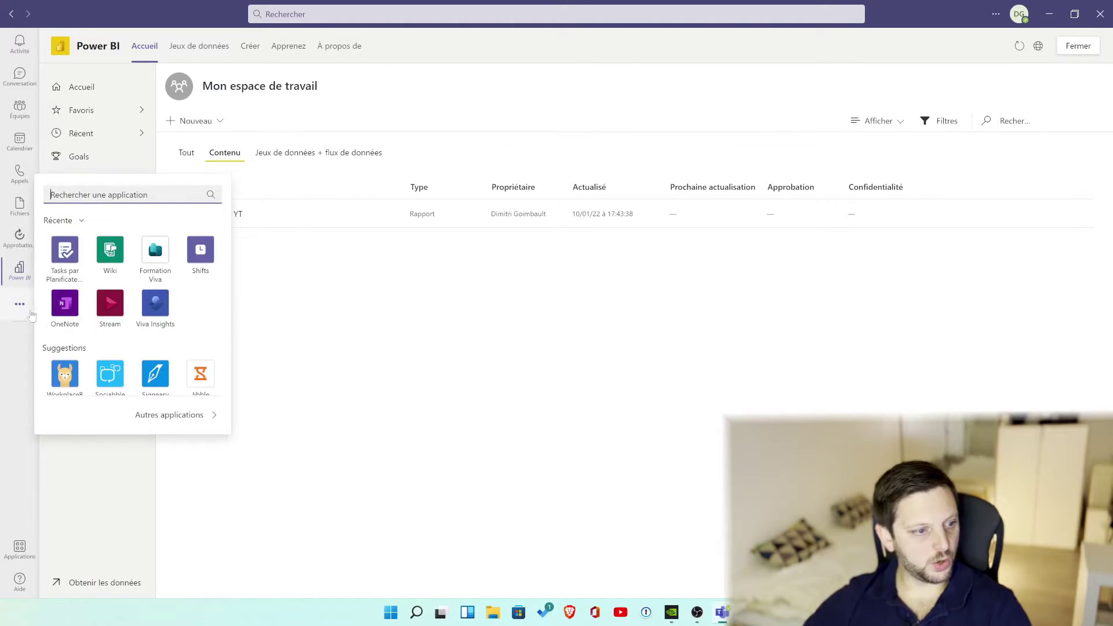
{"action": "left_click", "coordinate": [186, 415]}
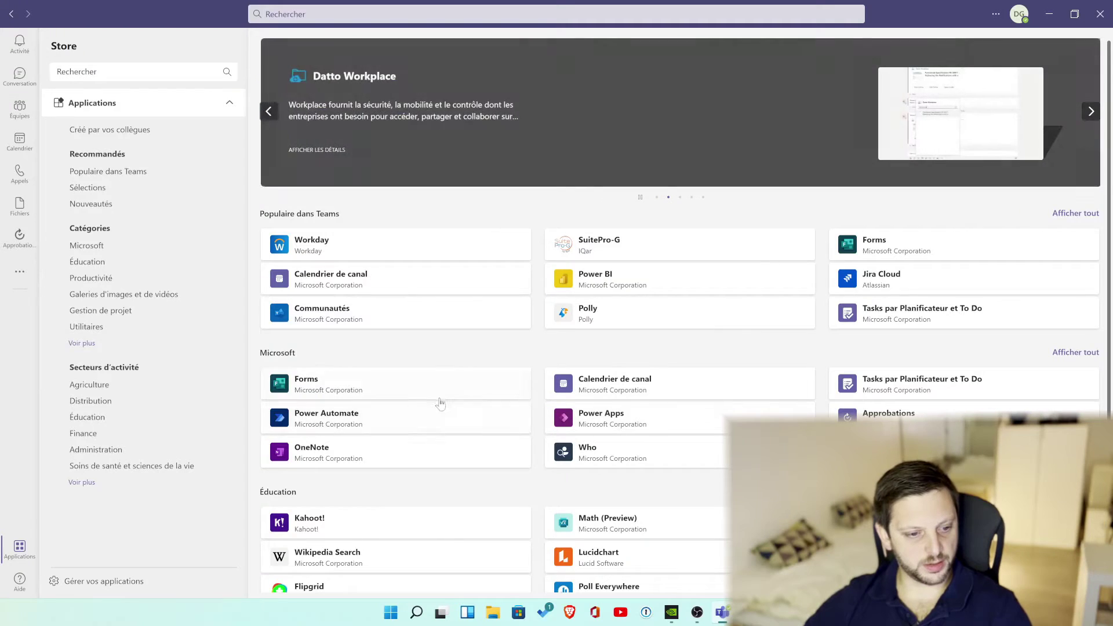
{"action": "left_click", "coordinate": [621, 419]}
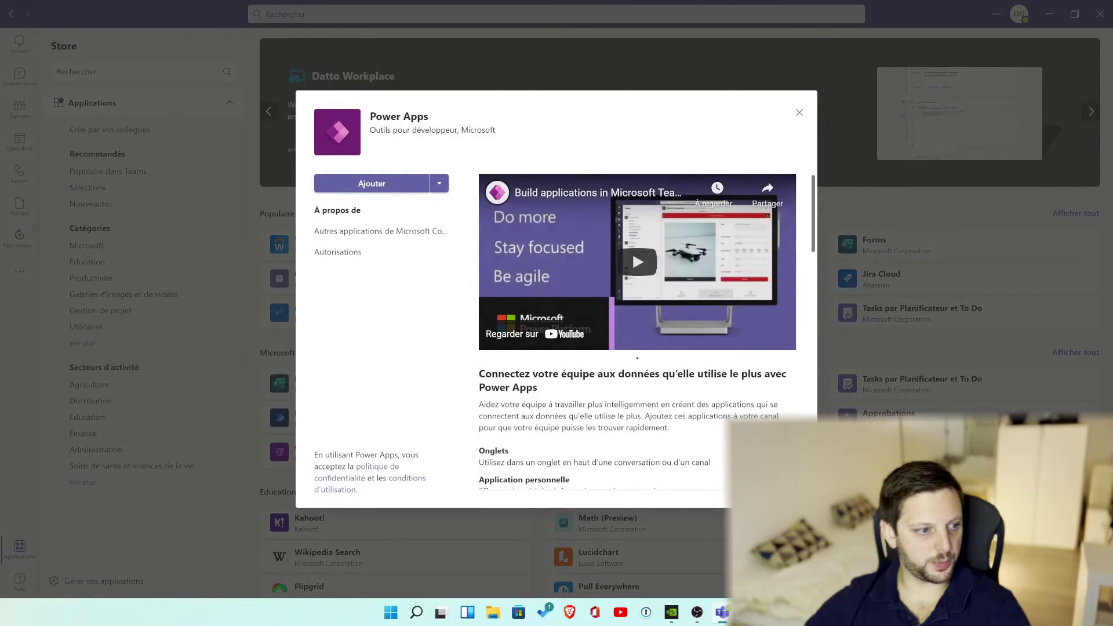
{"action": "left_click", "coordinate": [386, 185]}
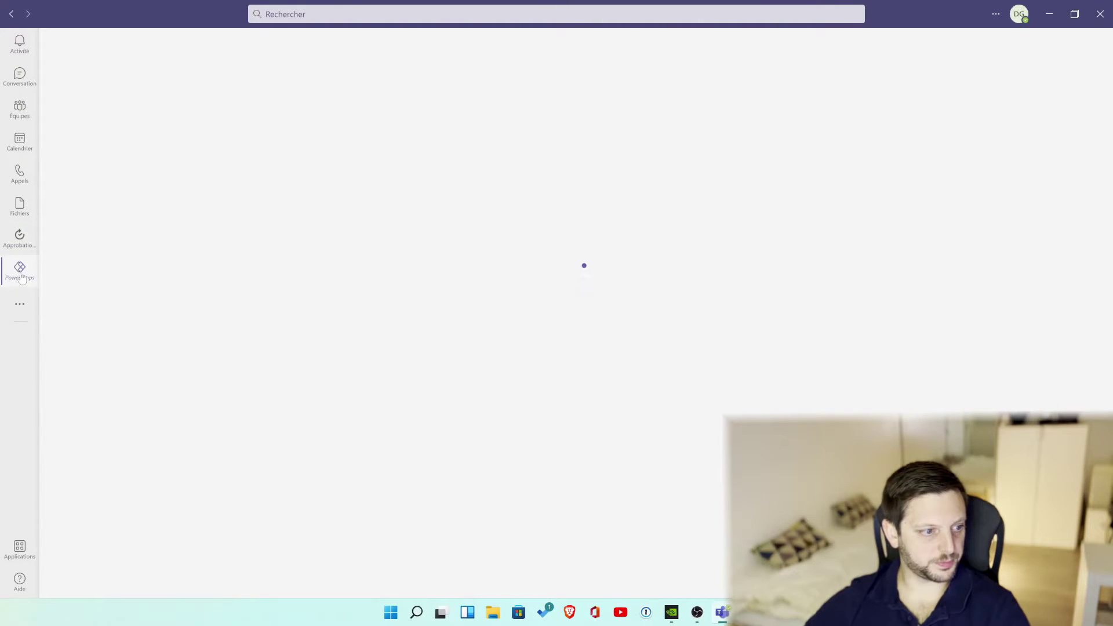
Go through the Power Apps welcome slides to reach its home page
{"action": "scroll", "coordinate": [368, 339], "scroll_direction": "down", "scroll_amount": 1}
{"action": "scroll", "coordinate": [368, 340], "scroll_direction": "up", "scroll_amount": 1}
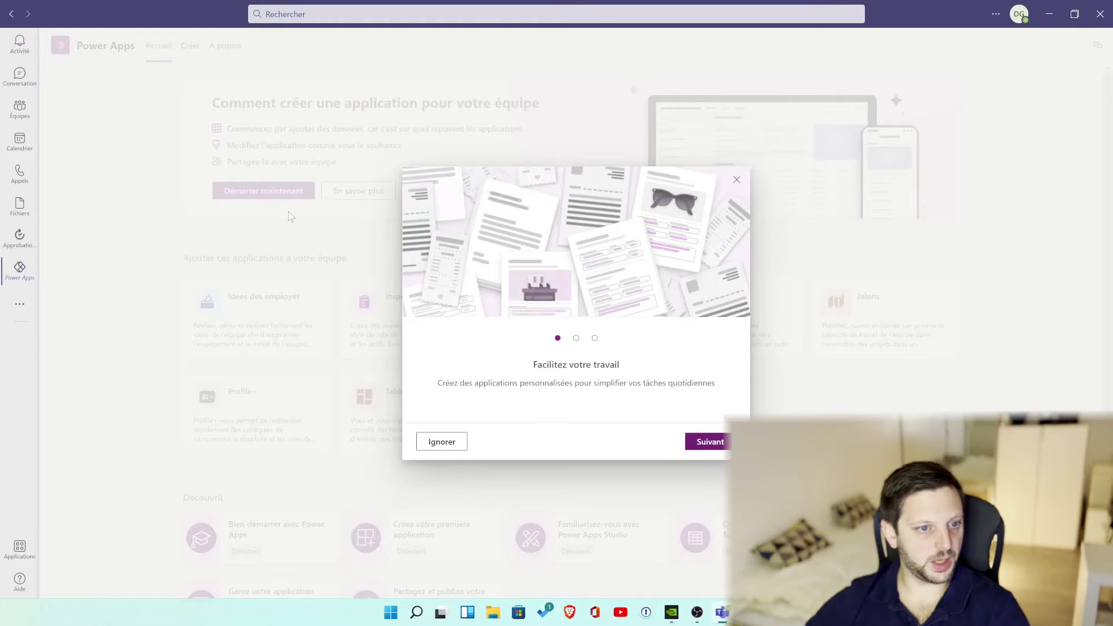
{"action": "left_click", "coordinate": [707, 443]}
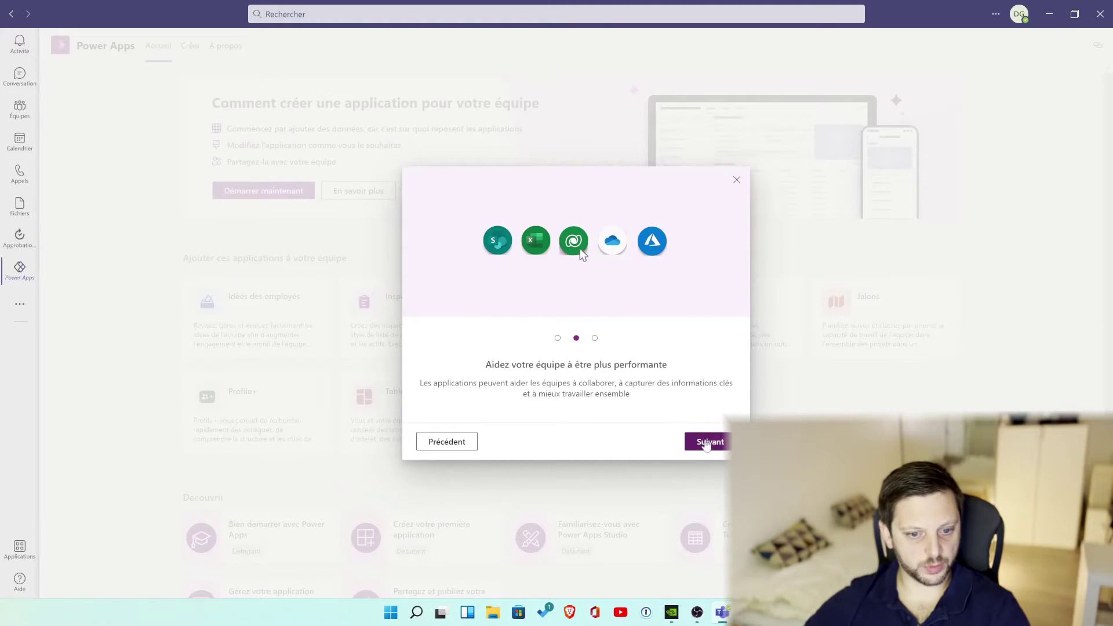
{"action": "left_click", "coordinate": [706, 443]}
{"action": "left_click", "coordinate": [707, 444]}
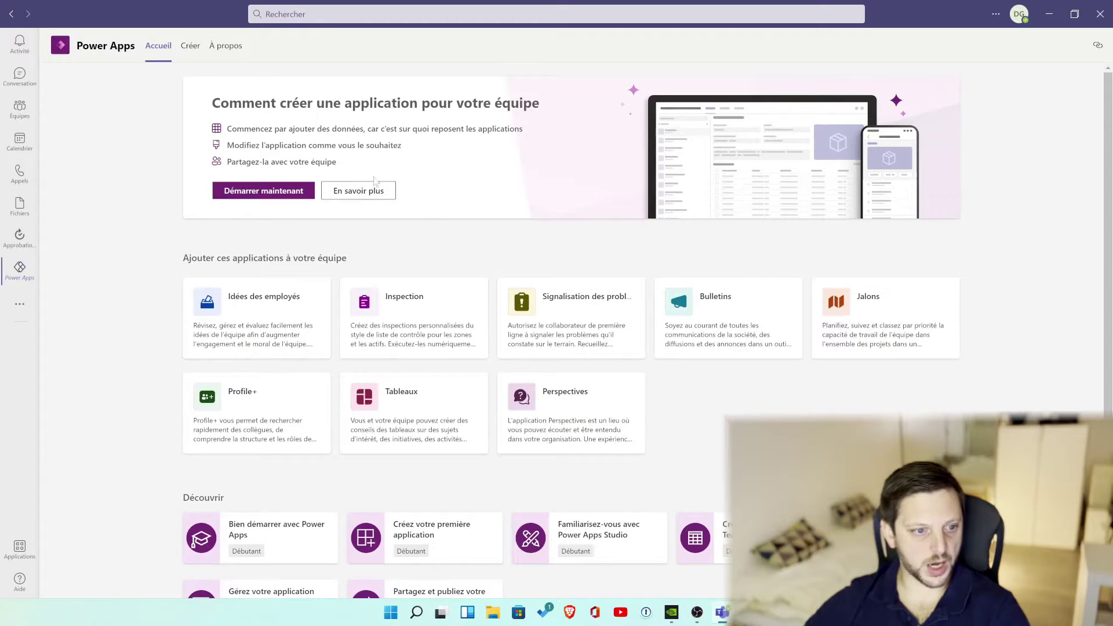
Check and dismiss the app creation dialog, and look over the team app templates and Découvrir guides in Power Apps
{"action": "left_click", "coordinate": [283, 193]}
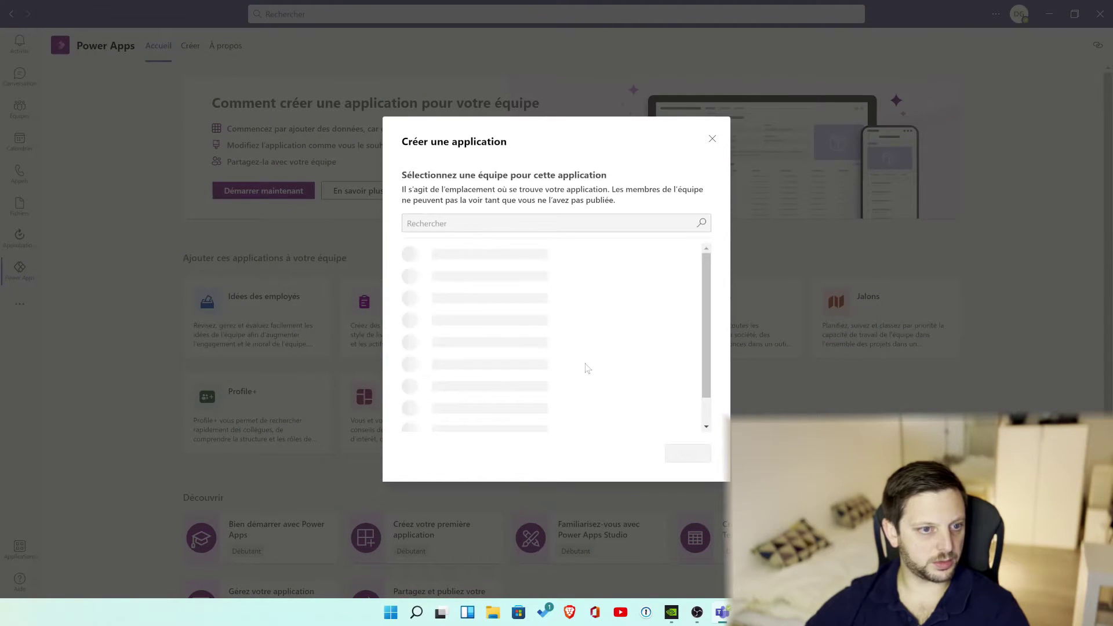
{"action": "left_click", "coordinate": [713, 138]}
{"action": "scroll", "coordinate": [556, 435], "scroll_direction": "down", "scroll_amount": 1}
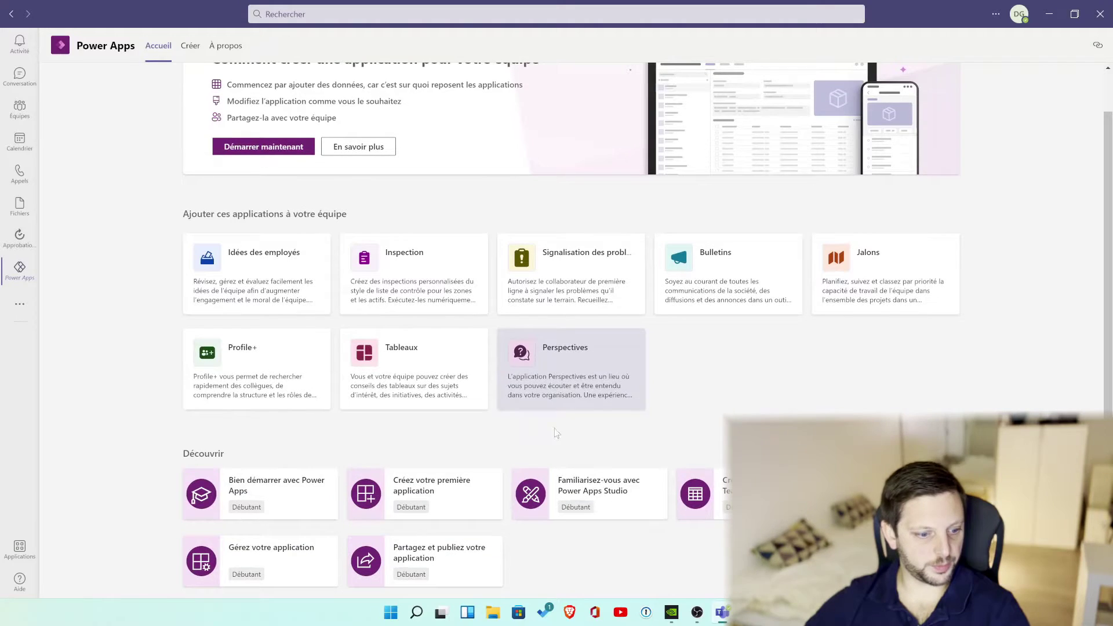
{"action": "scroll", "coordinate": [556, 435], "scroll_direction": "up", "scroll_amount": 1}
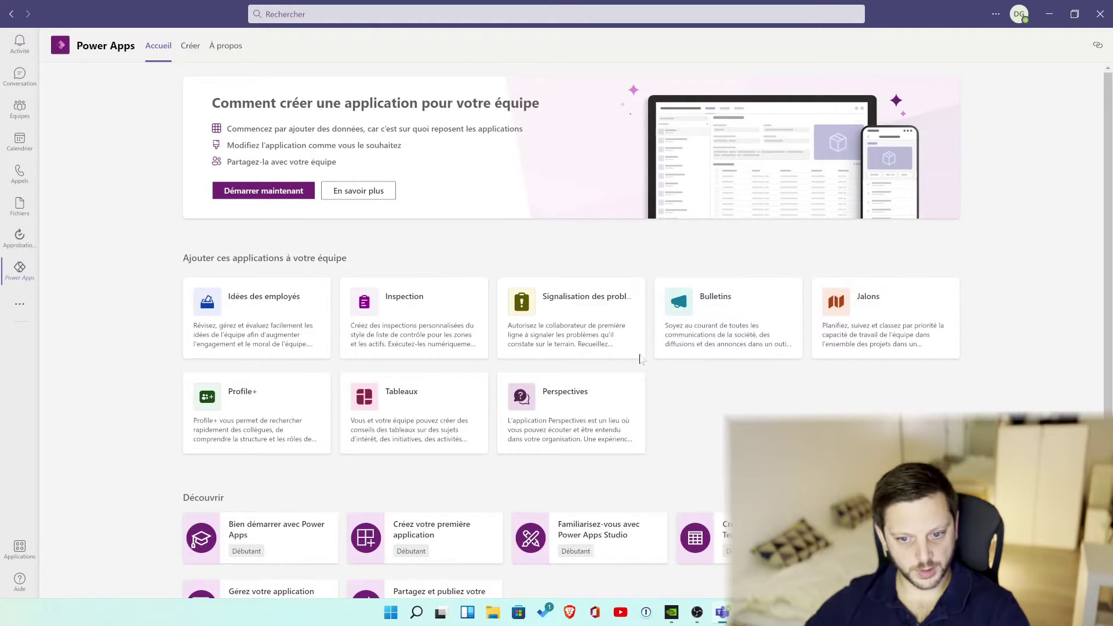
{"action": "scroll", "coordinate": [572, 319], "scroll_direction": "down", "scroll_amount": 2}
{"action": "scroll", "coordinate": [440, 264], "scroll_direction": "up", "scroll_amount": 1}
{"action": "scroll", "coordinate": [441, 264], "scroll_direction": "up", "scroll_amount": 1}
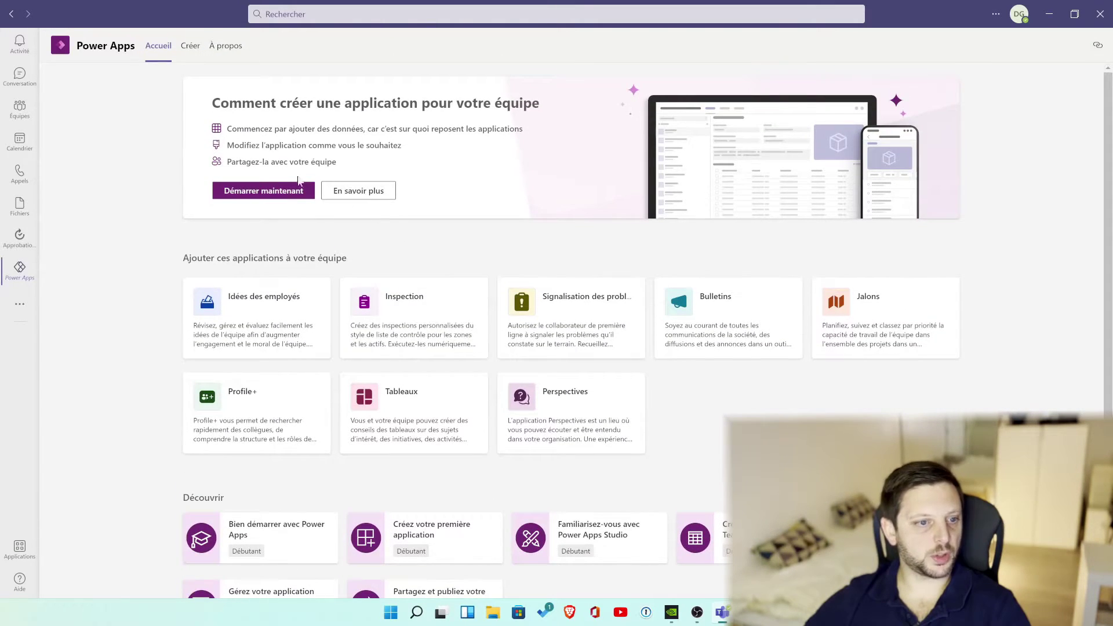
Start creating an application for the Tutos team and close the waiting dialog
{"action": "left_click", "coordinate": [268, 195]}
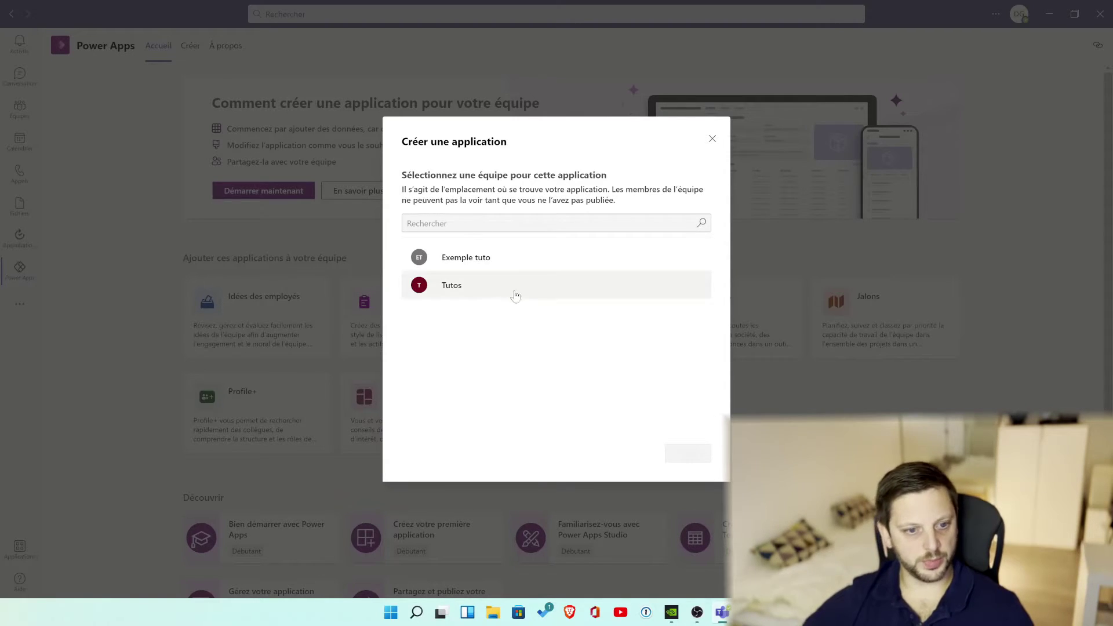
{"action": "left_click", "coordinate": [490, 290]}
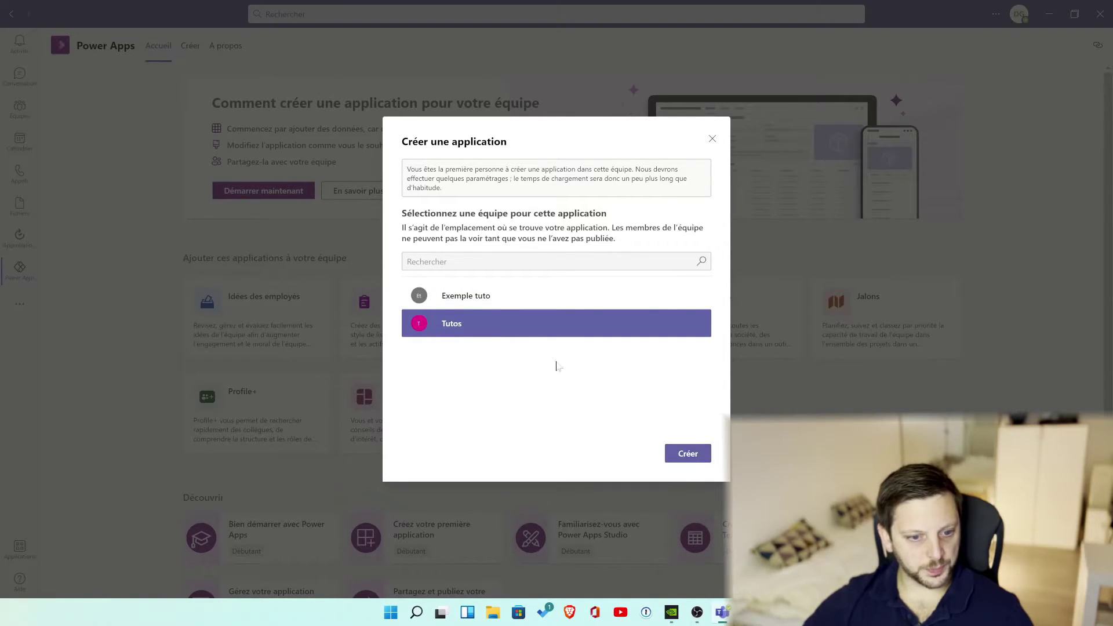
{"action": "left_click", "coordinate": [487, 300]}
{"action": "left_click", "coordinate": [472, 321]}
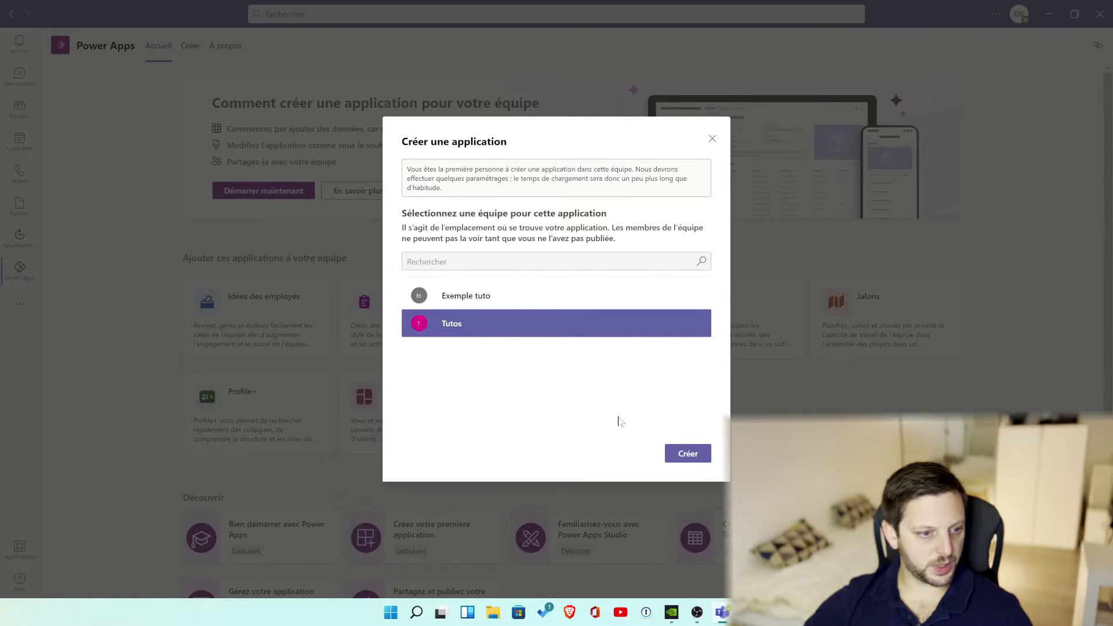
{"action": "left_click", "coordinate": [698, 458]}
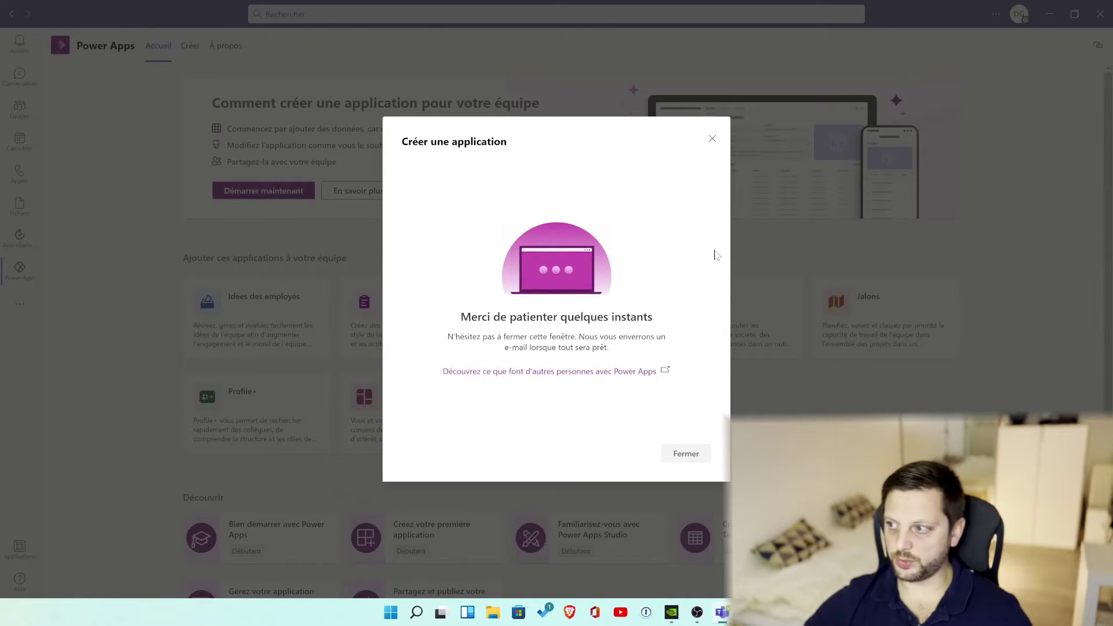
{"action": "left_click", "coordinate": [690, 456]}
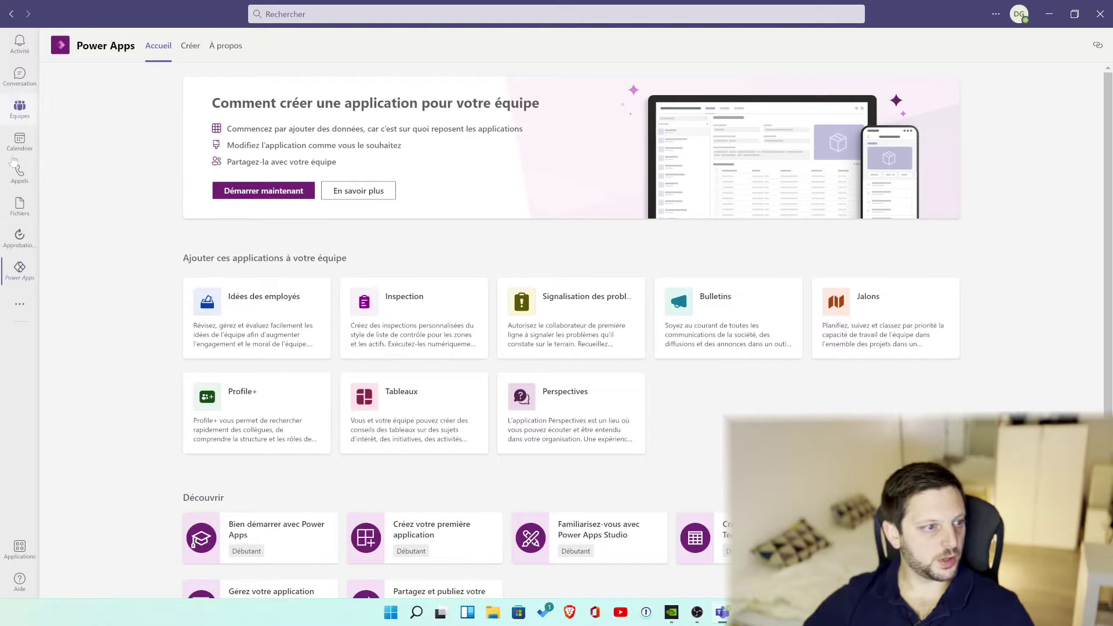
Return to the app store, look over its categories and dismiss the Power Apps notification
{"action": "left_click", "coordinate": [19, 548]}
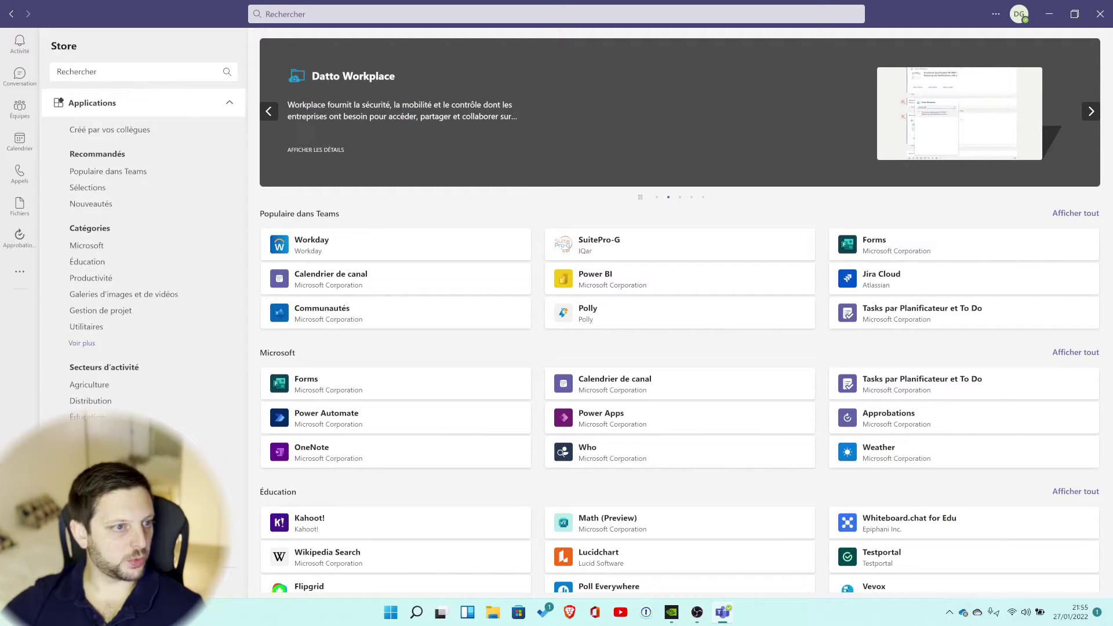
{"action": "scroll", "coordinate": [746, 348], "scroll_direction": "down", "scroll_amount": 3}
{"action": "scroll", "coordinate": [747, 349], "scroll_direction": "up", "scroll_amount": 3}
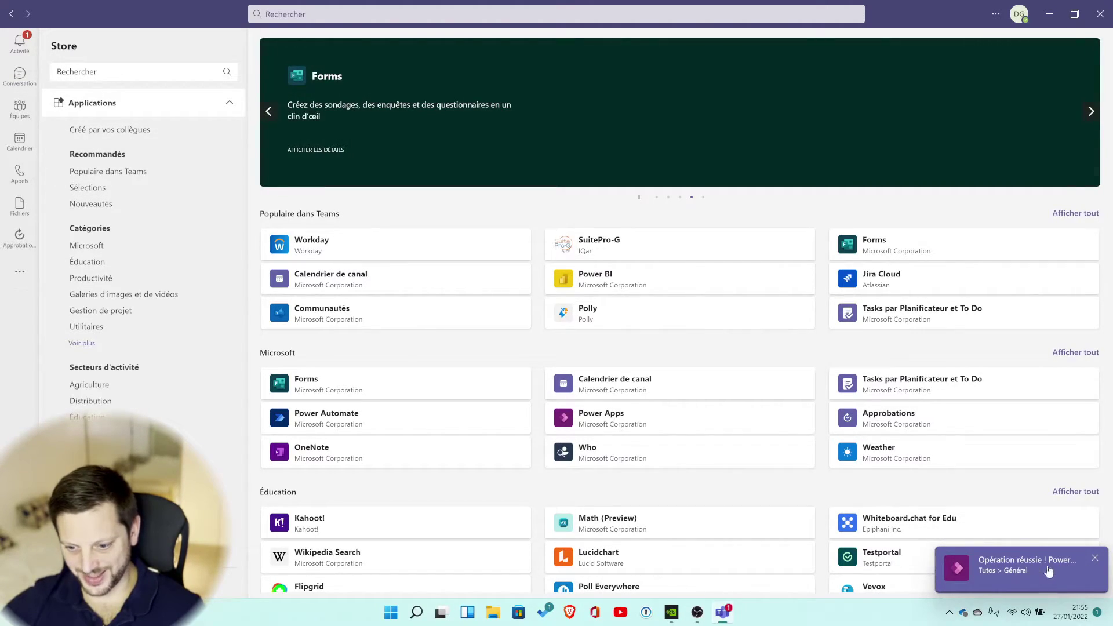
{"action": "left_click", "coordinate": [1095, 561]}
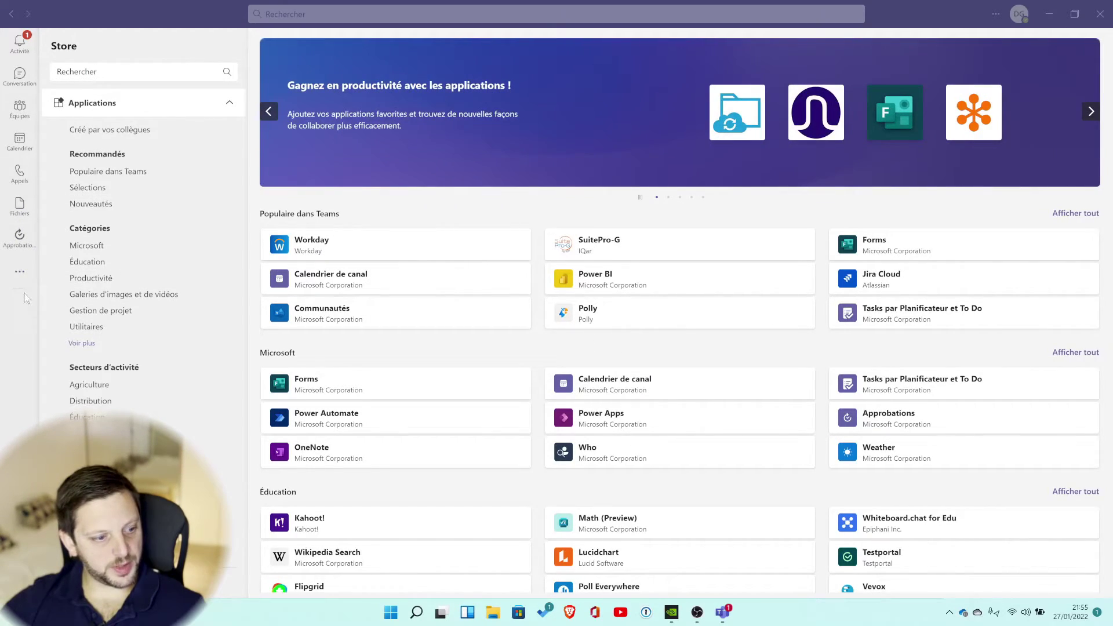
Examine the list of additional and recently added apps, including Power Apps, Power BI and OneNote, and close it
{"action": "left_click", "coordinate": [22, 285]}
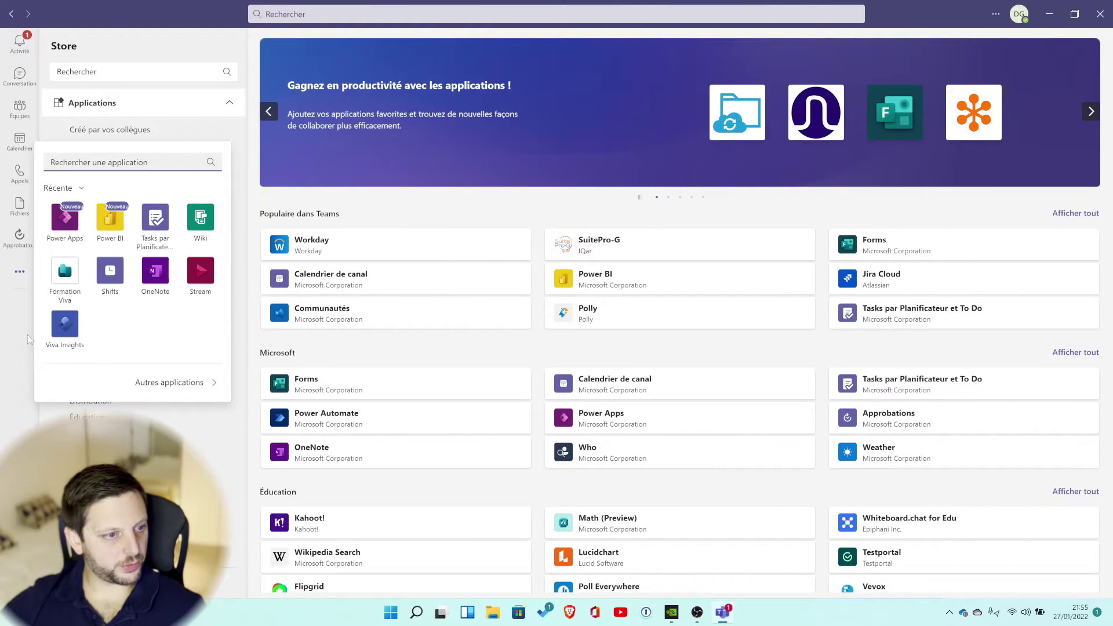
{"action": "left_click", "coordinate": [25, 344]}
{"action": "left_click", "coordinate": [20, 272]}
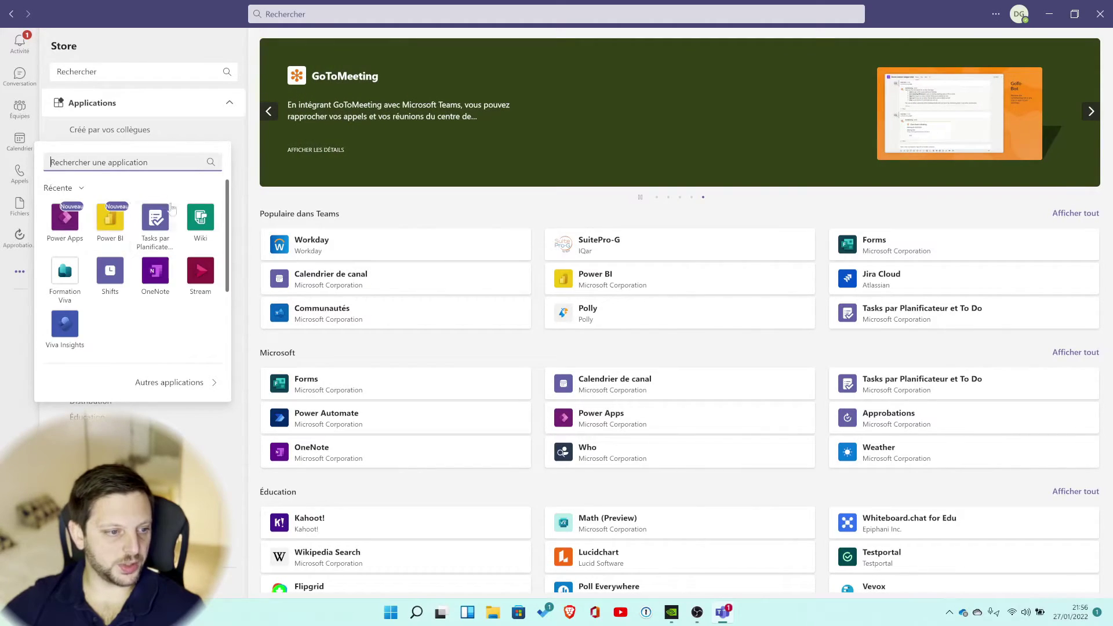
{"action": "scroll", "coordinate": [144, 303], "scroll_direction": "down", "scroll_amount": 2}
{"action": "scroll", "coordinate": [144, 303], "scroll_direction": "up", "scroll_amount": 2}
{"action": "scroll", "coordinate": [145, 300], "scroll_direction": "down", "scroll_amount": 2}
{"action": "scroll", "coordinate": [146, 298], "scroll_direction": "up", "scroll_amount": 2}
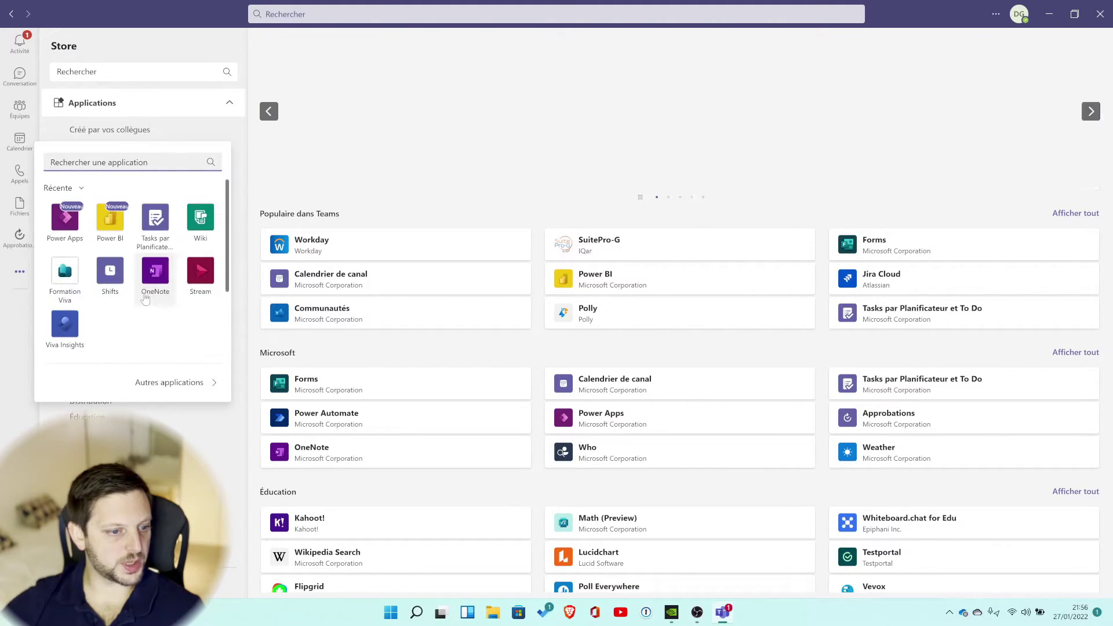
{"action": "left_click", "coordinate": [487, 348]}
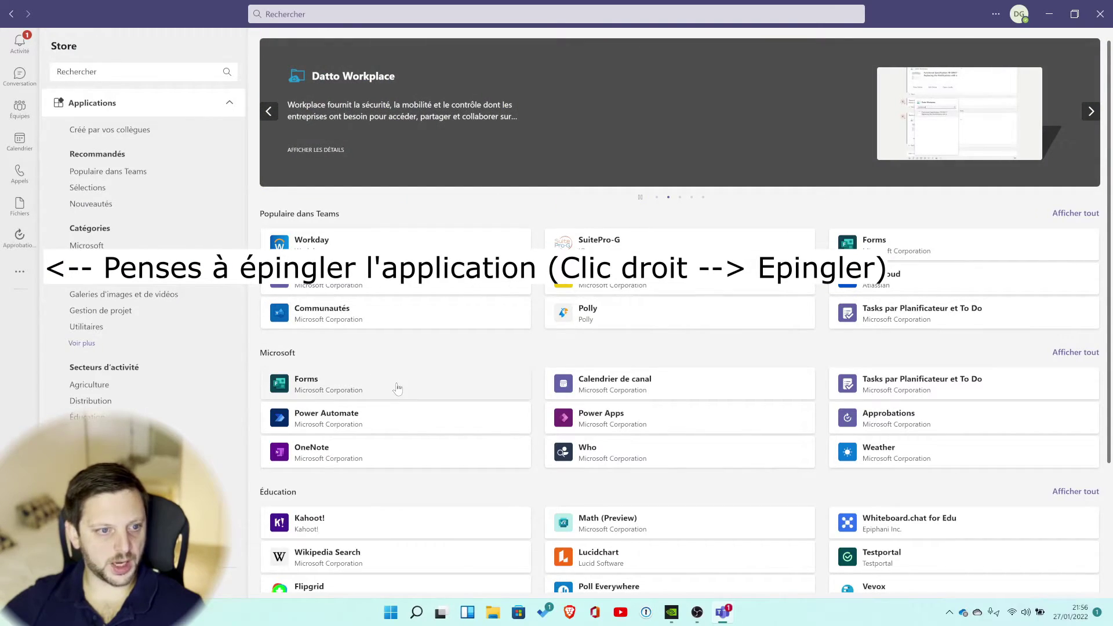
Add the Forms app from the store's Microsoft apps to bring up a multiple-choice poll form
{"action": "left_click", "coordinate": [355, 393]}
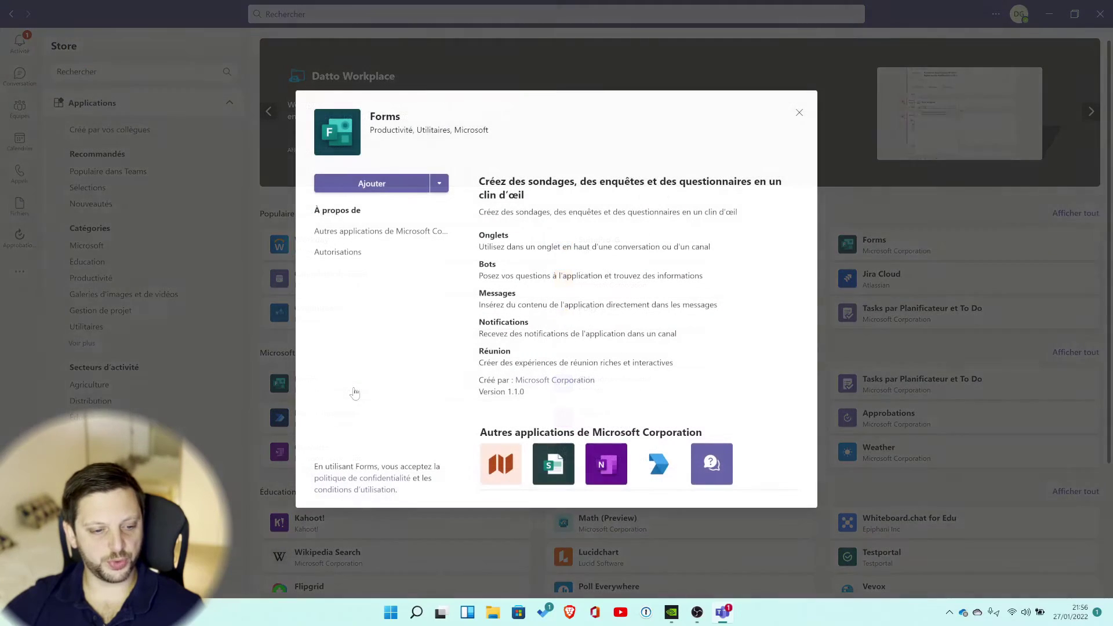
{"action": "left_click", "coordinate": [388, 190]}
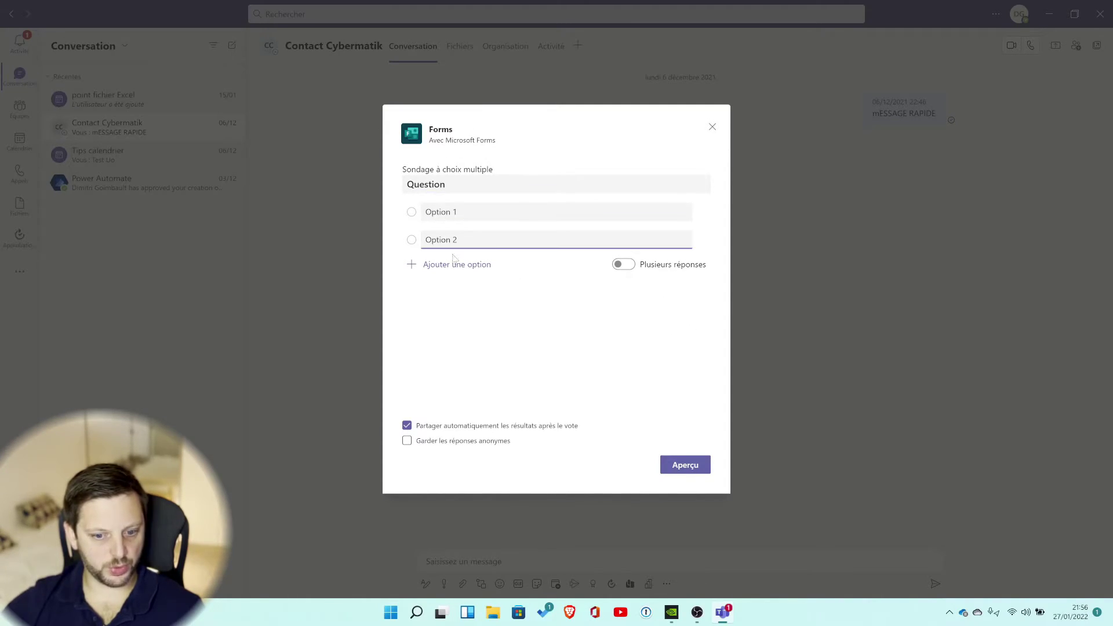
Replace the multiple-choice poll's question with "Tuto teams yt"
{"action": "left_click", "coordinate": [704, 468]}
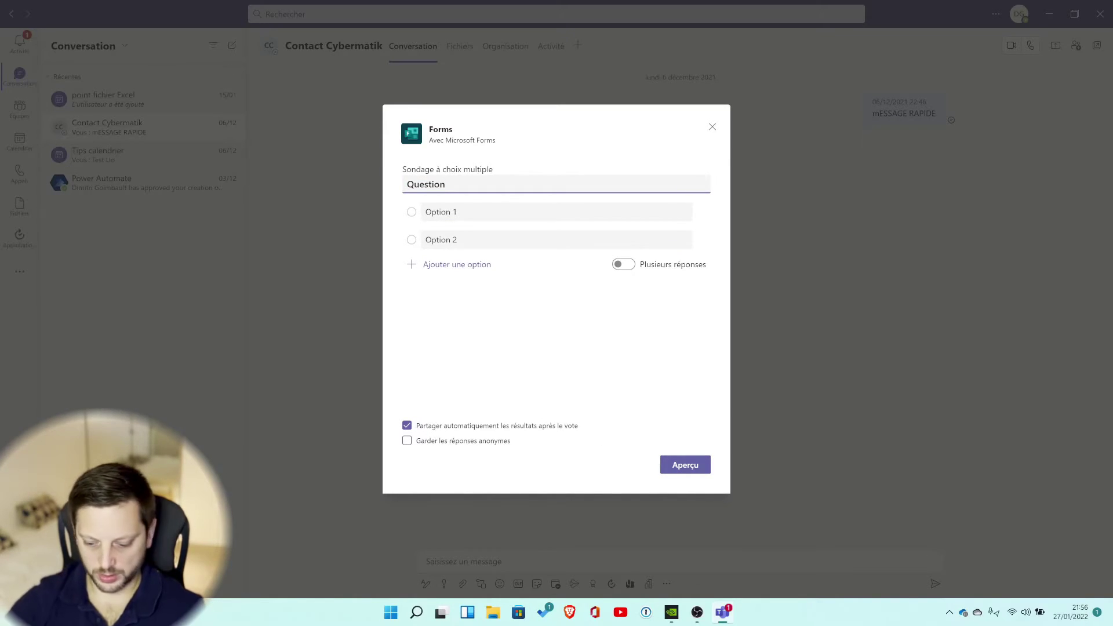
{"action": "key", "text": "BackSpace"}
{"action": "key", "text": "BackSpace"}
{"action": "key", "text": "BackSpace"}
{"action": "key", "text": "BackSpace"}
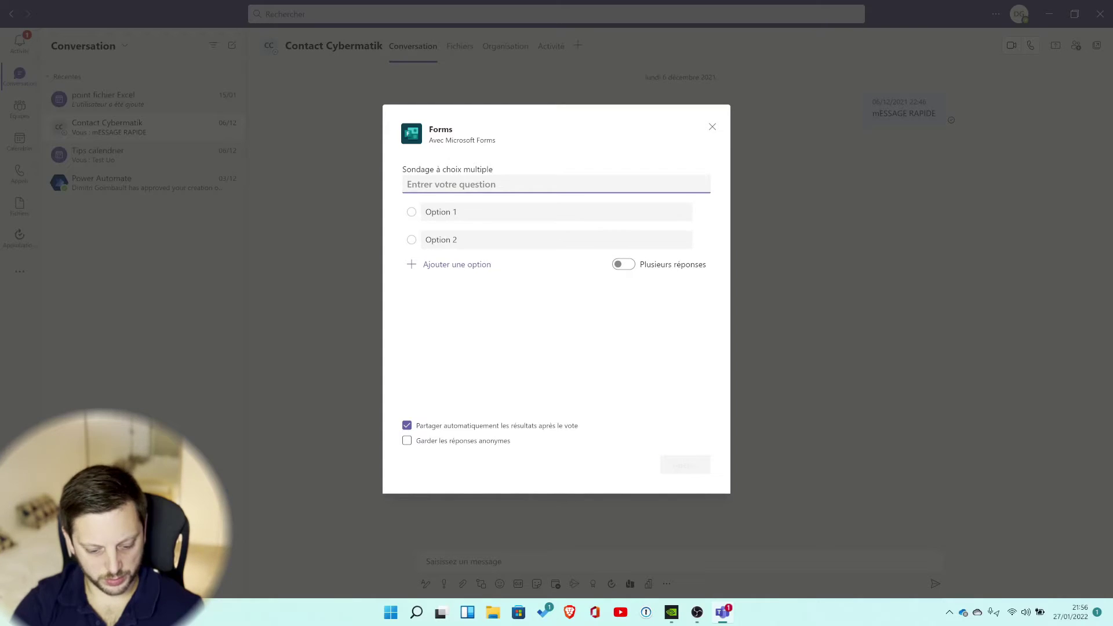
{"action": "type", "text": "Tuto teams yt"}
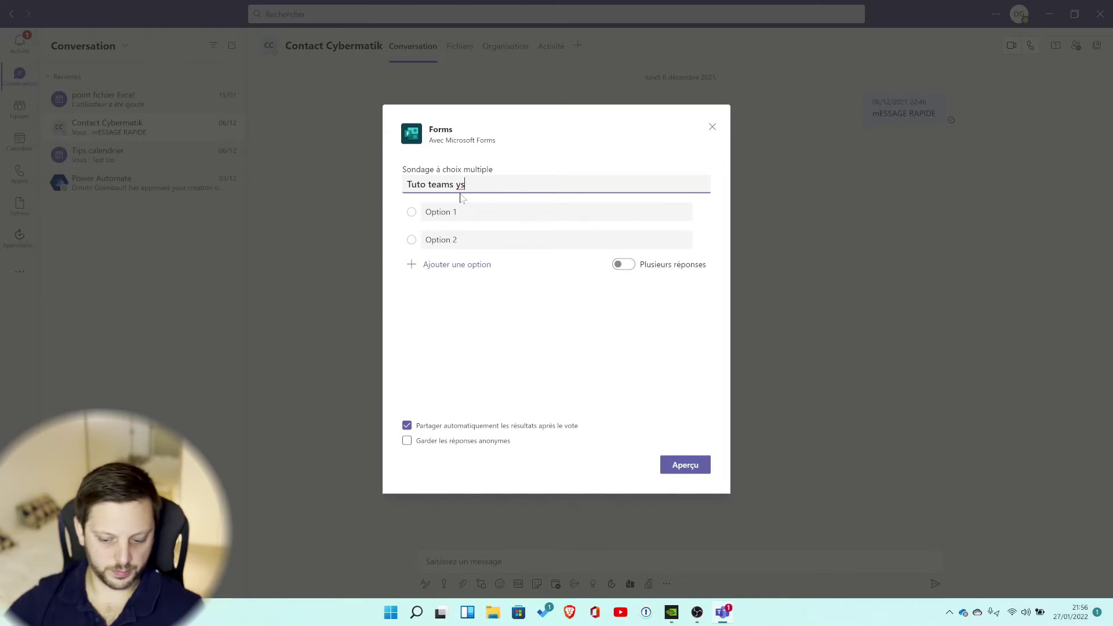
Fill in the poll's two answer options as "C'est ok" and "NOn ok"
{"action": "left_click", "coordinate": [510, 213]}
{"action": "type", "text": "C'est ok"}
{"action": "key", "text": "Tab"}
{"action": "type", "text": "N"}
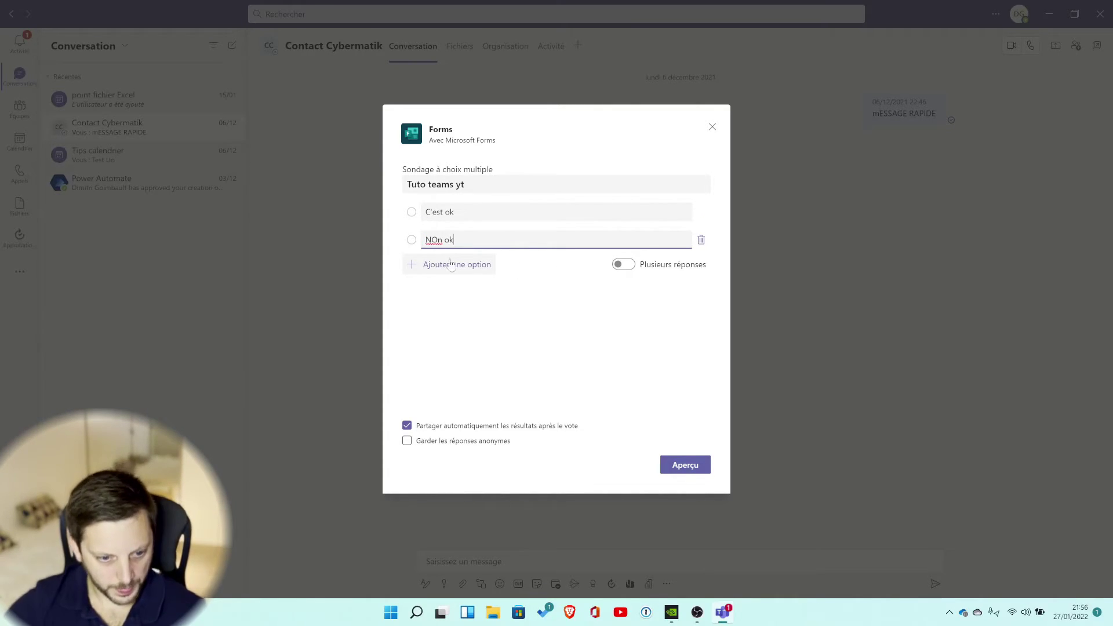
Preview the poll, send it to the Contact Cybermatik conversation and vote for "C'est ok"
{"action": "left_click", "coordinate": [698, 465]}
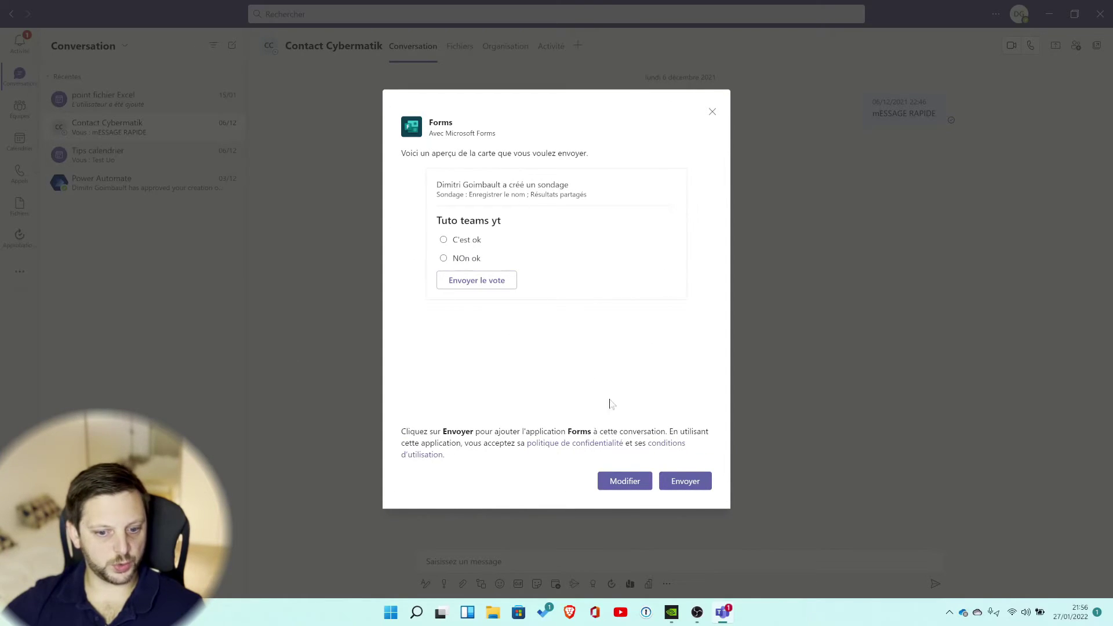
{"action": "left_click", "coordinate": [692, 487]}
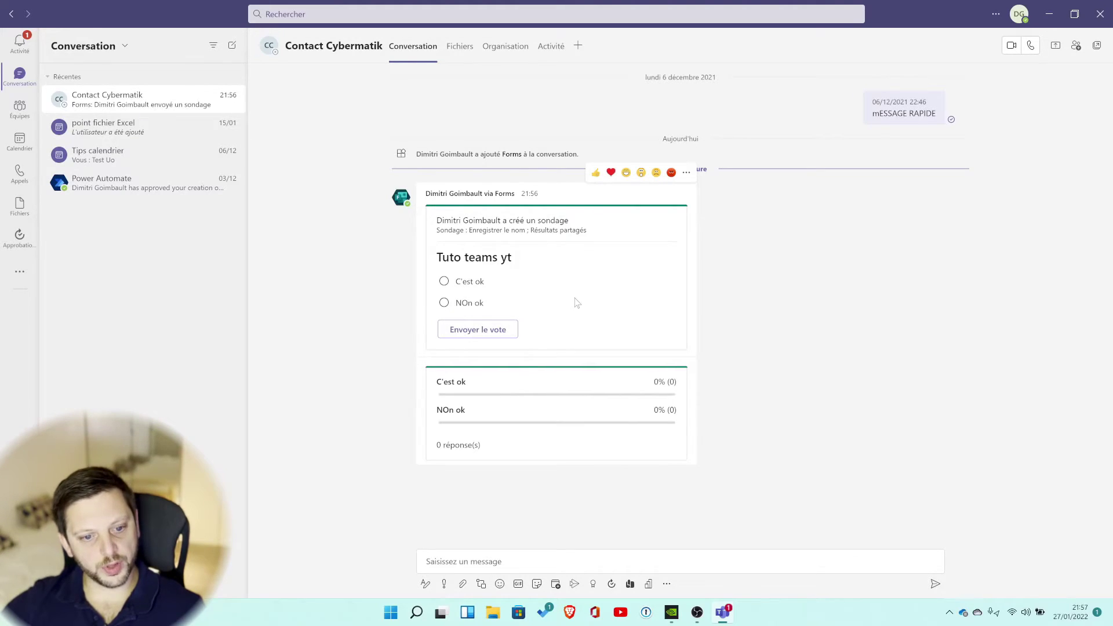
{"action": "left_click", "coordinate": [444, 283]}
{"action": "left_click", "coordinate": [482, 331]}
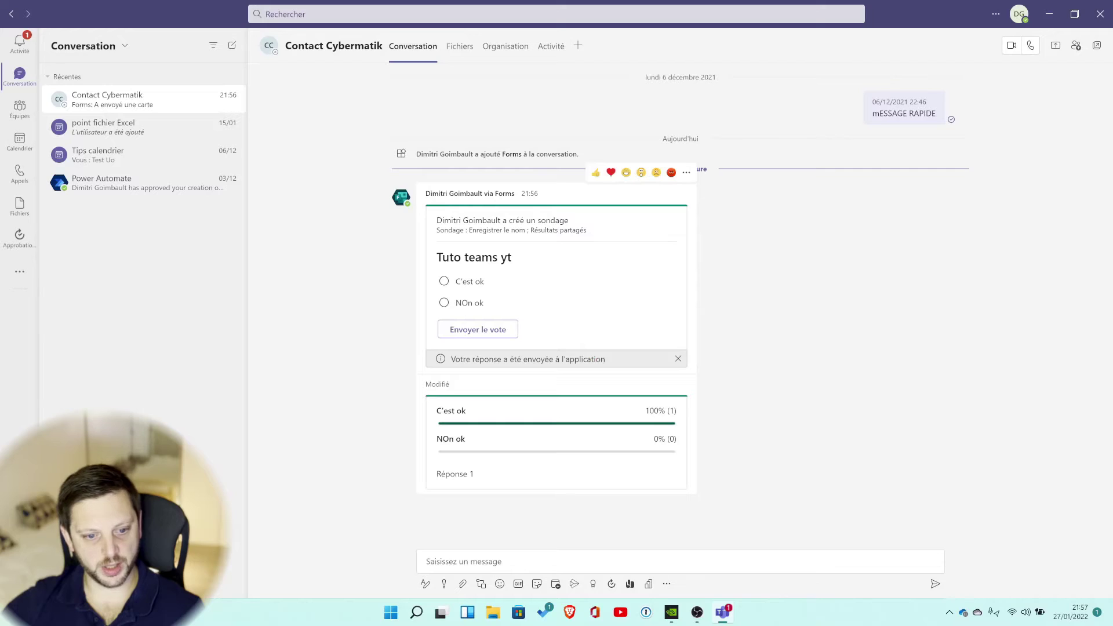
Return to the app store and look through the full list of Microsoft apps down to its end
{"action": "left_click", "coordinate": [21, 273]}
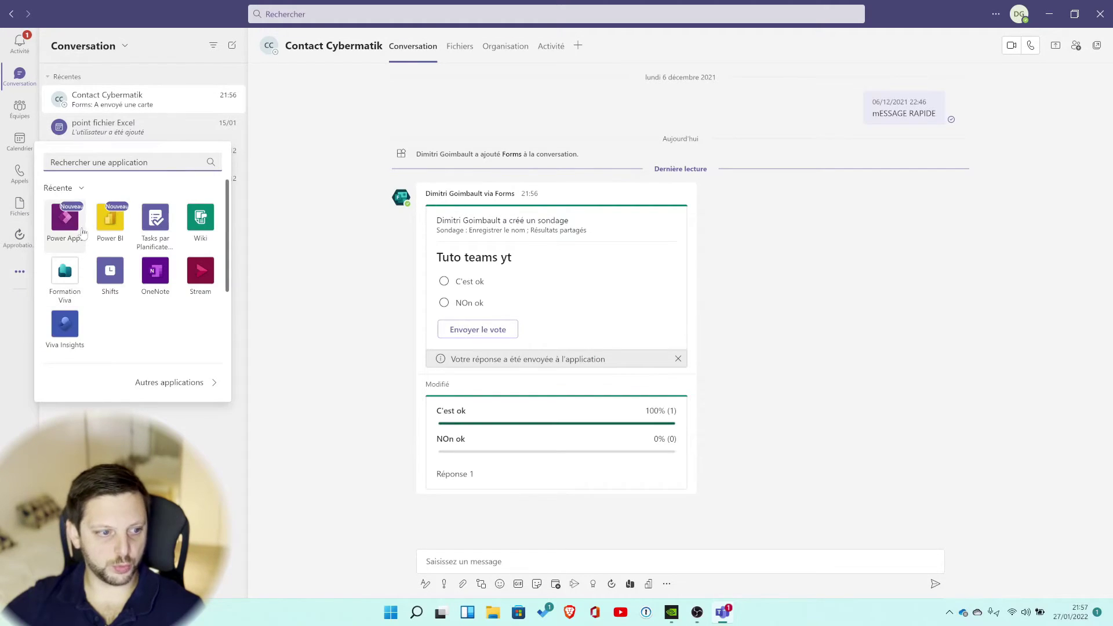
{"action": "left_click", "coordinate": [171, 388]}
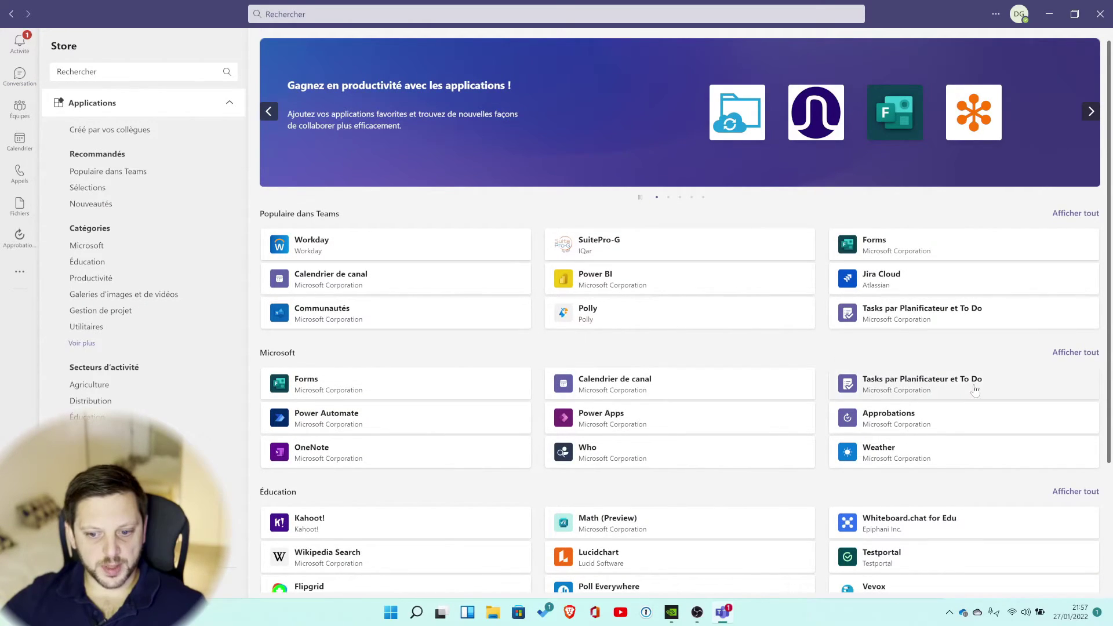
{"action": "left_click", "coordinate": [1079, 354]}
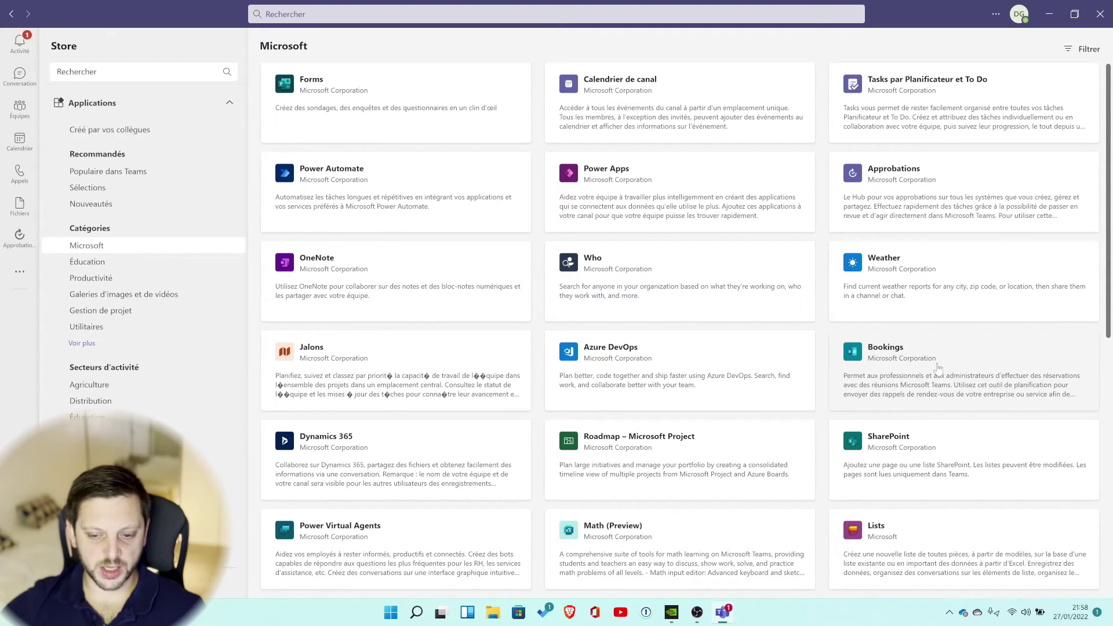
{"action": "scroll", "coordinate": [937, 367], "scroll_direction": "down", "scroll_amount": 2}
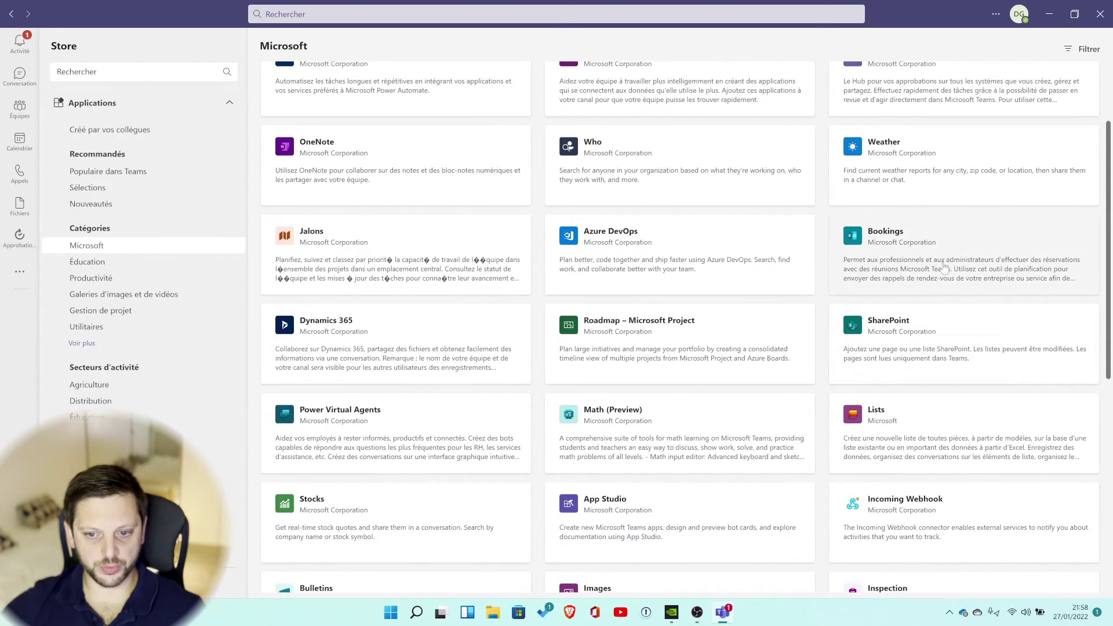
{"action": "scroll", "coordinate": [943, 264], "scroll_direction": "down", "scroll_amount": 1}
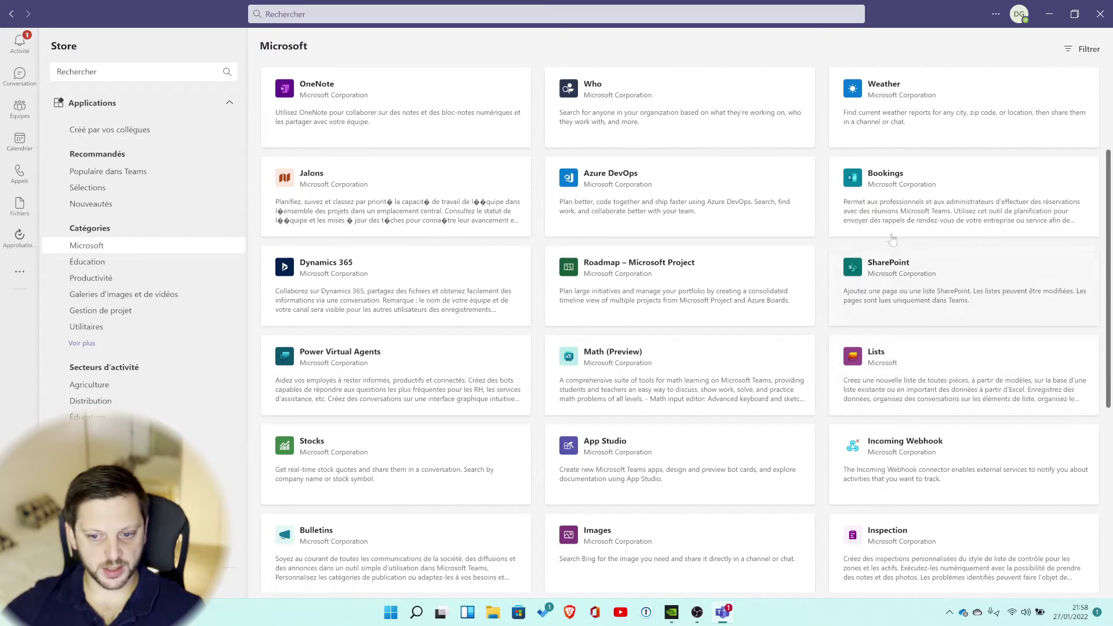
{"action": "scroll", "coordinate": [691, 526], "scroll_direction": "down", "scroll_amount": 6}
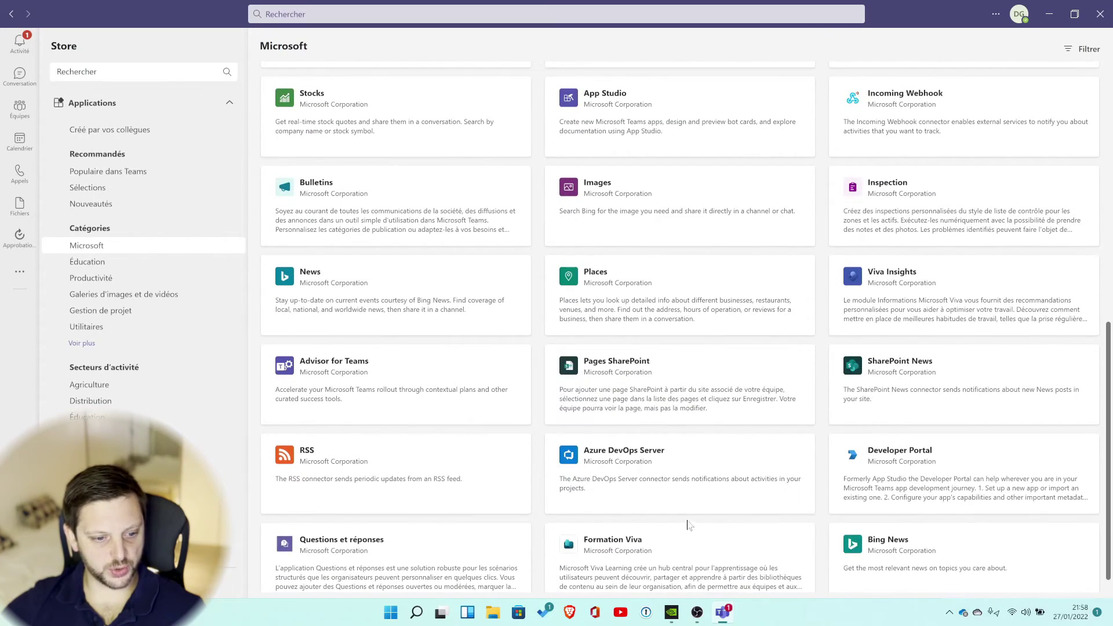
{"action": "scroll", "coordinate": [492, 382], "scroll_direction": "down", "scroll_amount": 1}
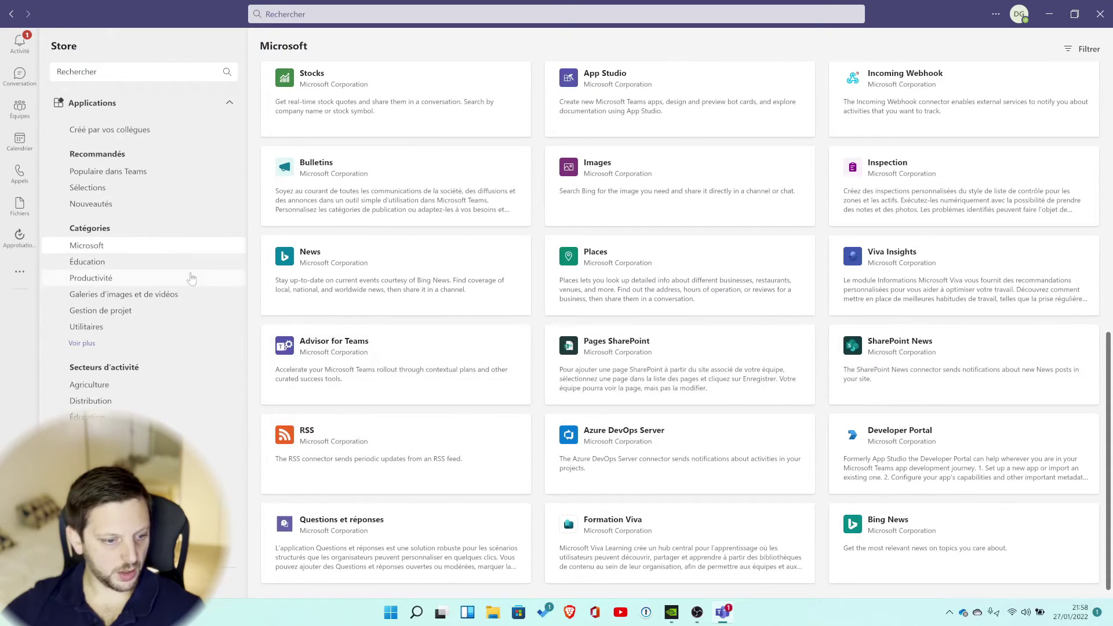
Examine the store's complete list of apps popular in Teams, including third-party ones, from start to end
{"action": "left_click", "coordinate": [96, 103]}
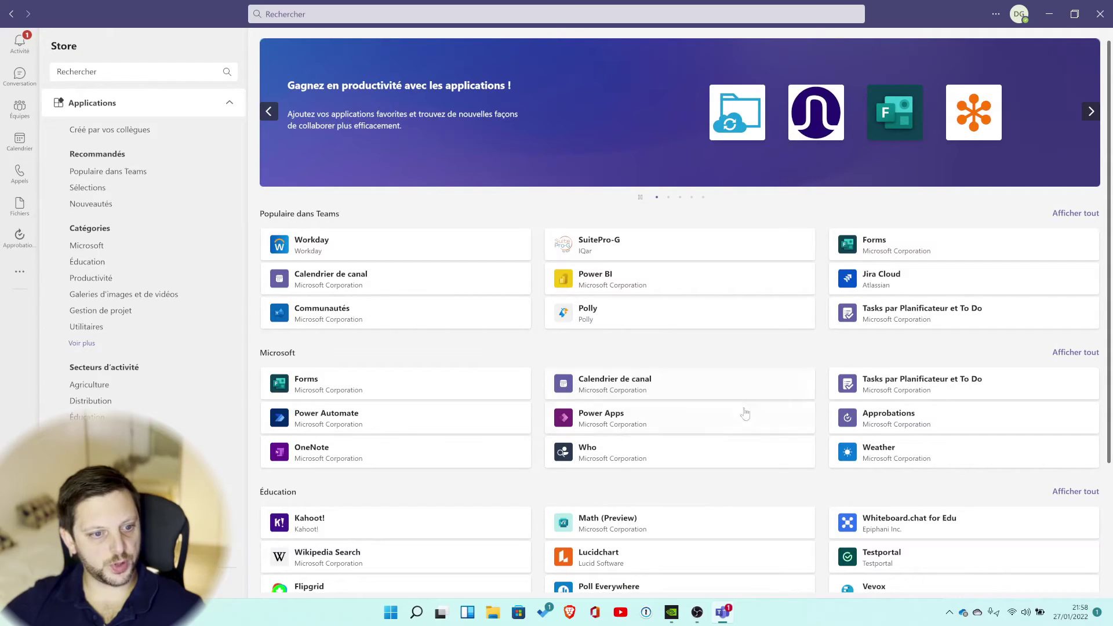
{"action": "left_click", "coordinate": [1078, 214]}
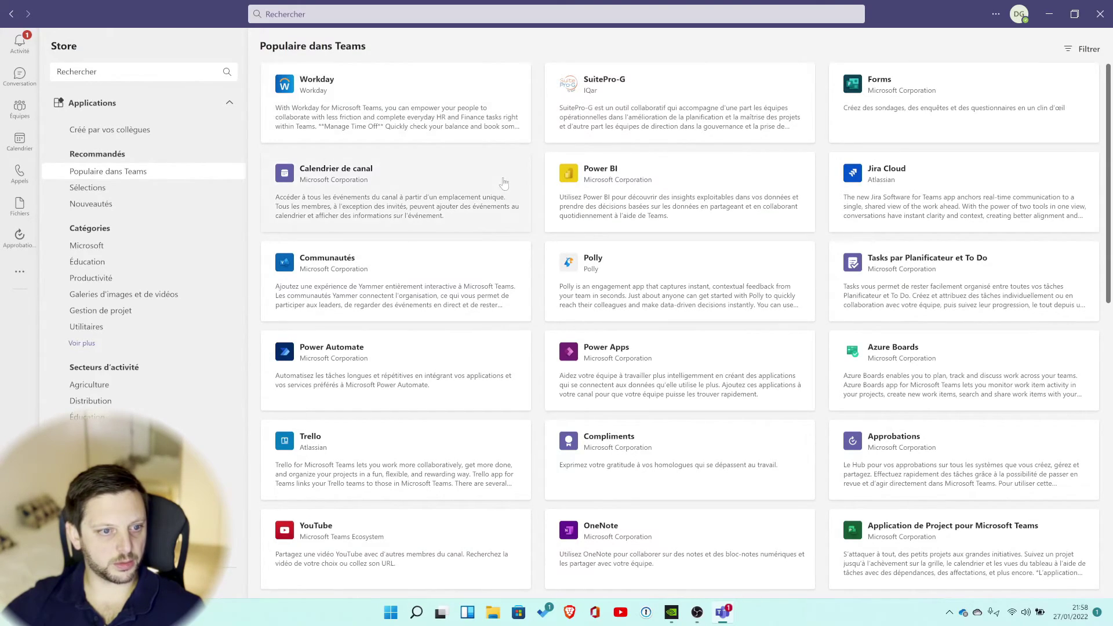
{"action": "scroll", "coordinate": [650, 325], "scroll_direction": "down", "scroll_amount": 2}
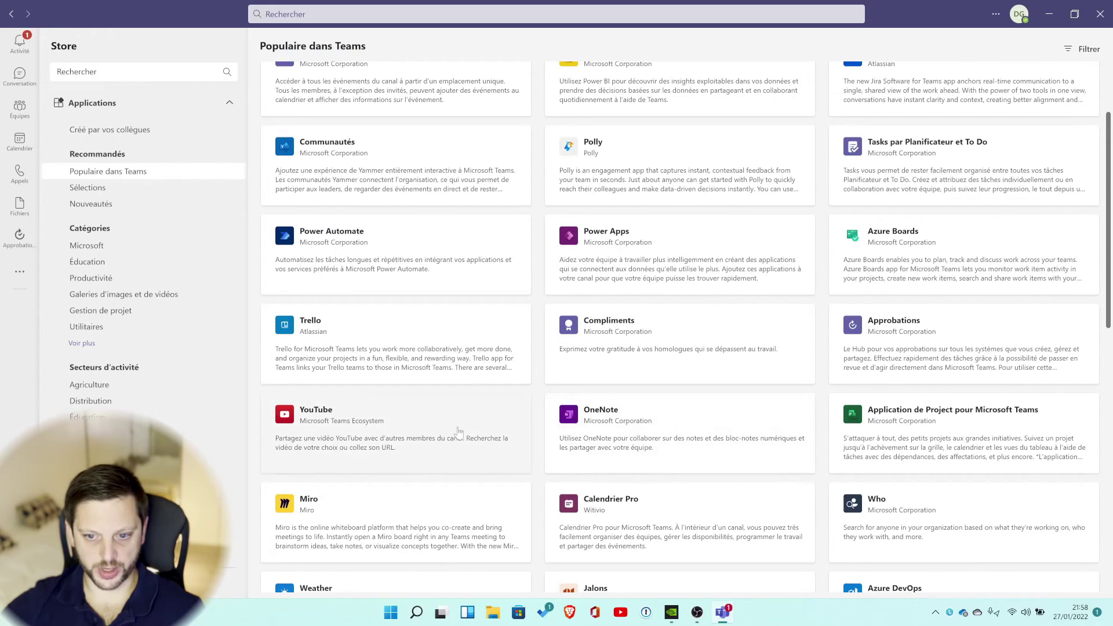
{"action": "scroll", "coordinate": [688, 399], "scroll_direction": "down", "scroll_amount": 2}
{"action": "scroll", "coordinate": [687, 399], "scroll_direction": "down", "scroll_amount": 3}
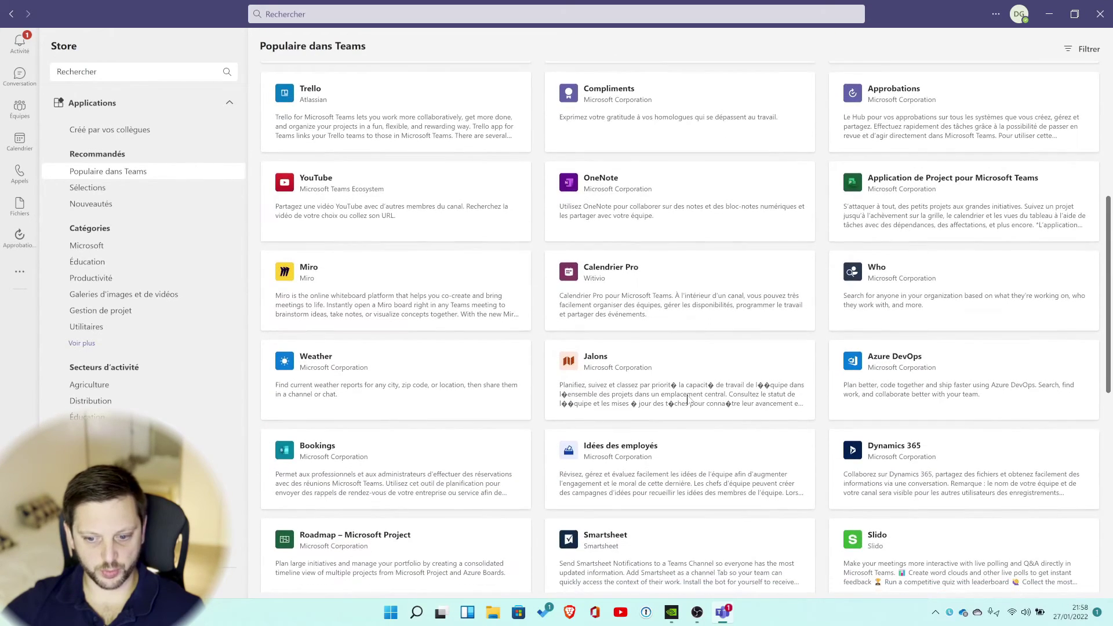
{"action": "scroll", "coordinate": [687, 399], "scroll_direction": "down", "scroll_amount": 2}
{"action": "scroll", "coordinate": [687, 399], "scroll_direction": "down", "scroll_amount": 2}
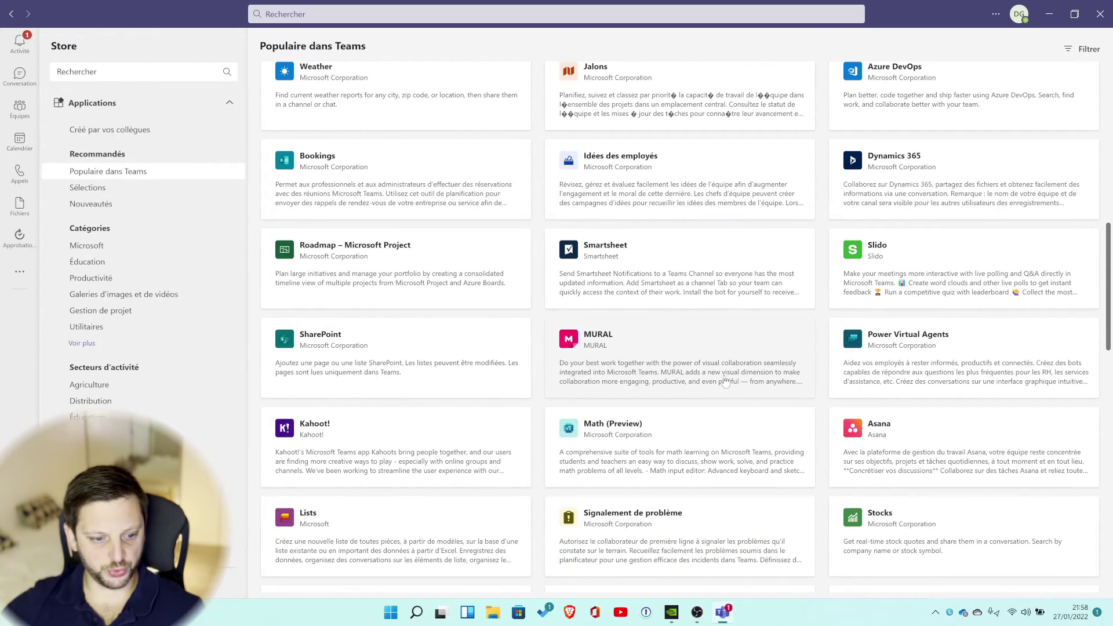
{"action": "scroll", "coordinate": [725, 382], "scroll_direction": "down", "scroll_amount": 4}
{"action": "scroll", "coordinate": [725, 380], "scroll_direction": "down", "scroll_amount": 1}
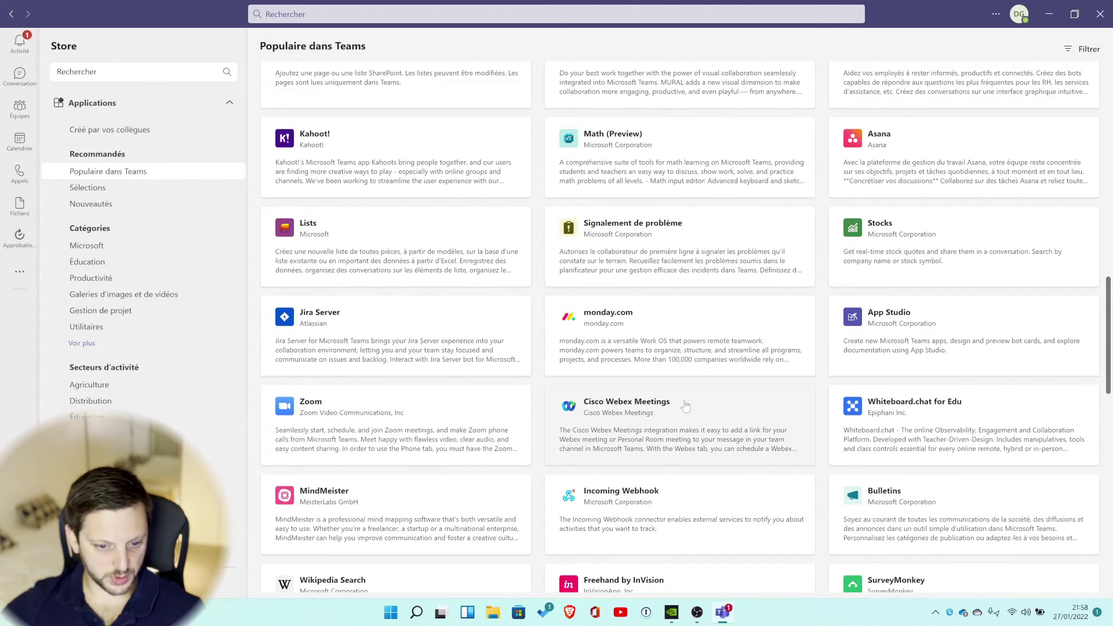
{"action": "scroll", "coordinate": [686, 407], "scroll_direction": "down", "scroll_amount": 1}
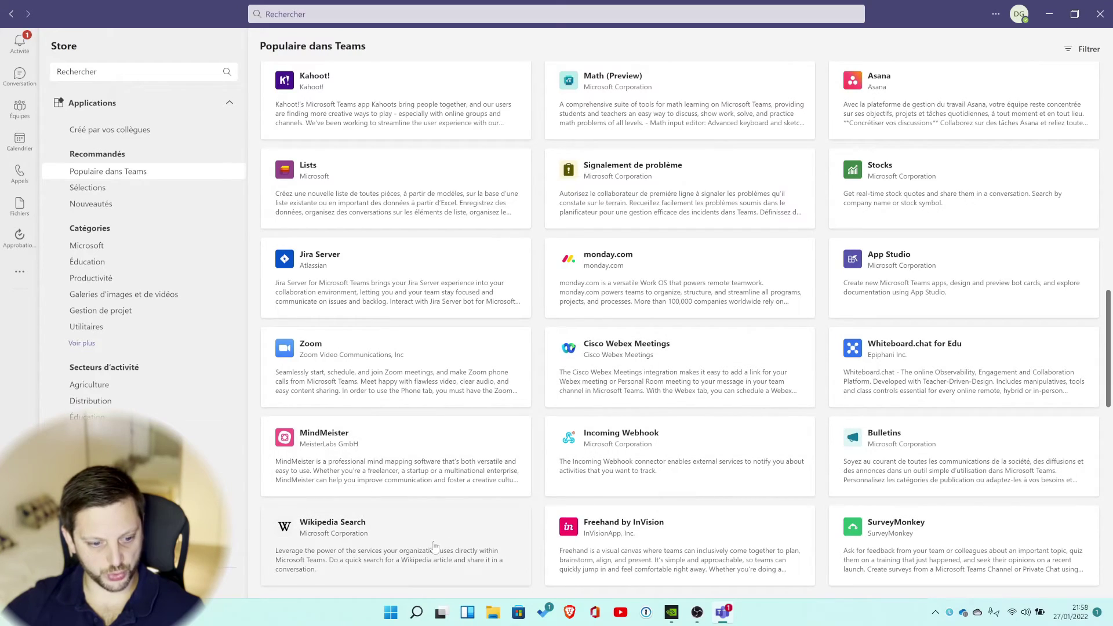
{"action": "scroll", "coordinate": [452, 495], "scroll_direction": "down", "scroll_amount": 2}
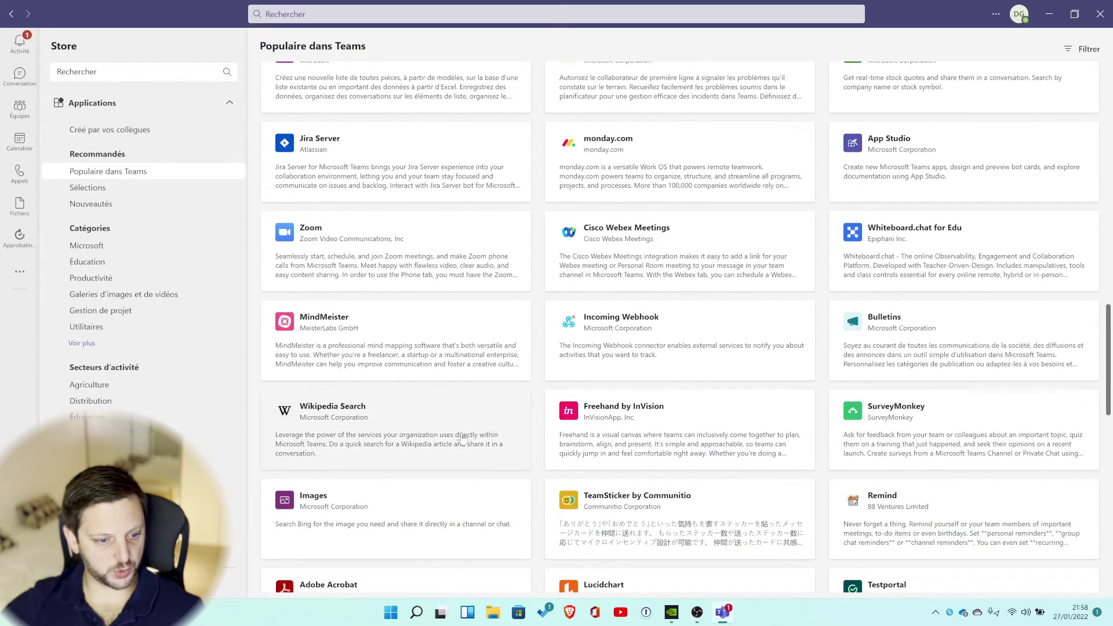
{"action": "scroll", "coordinate": [455, 441], "scroll_direction": "down", "scroll_amount": 1}
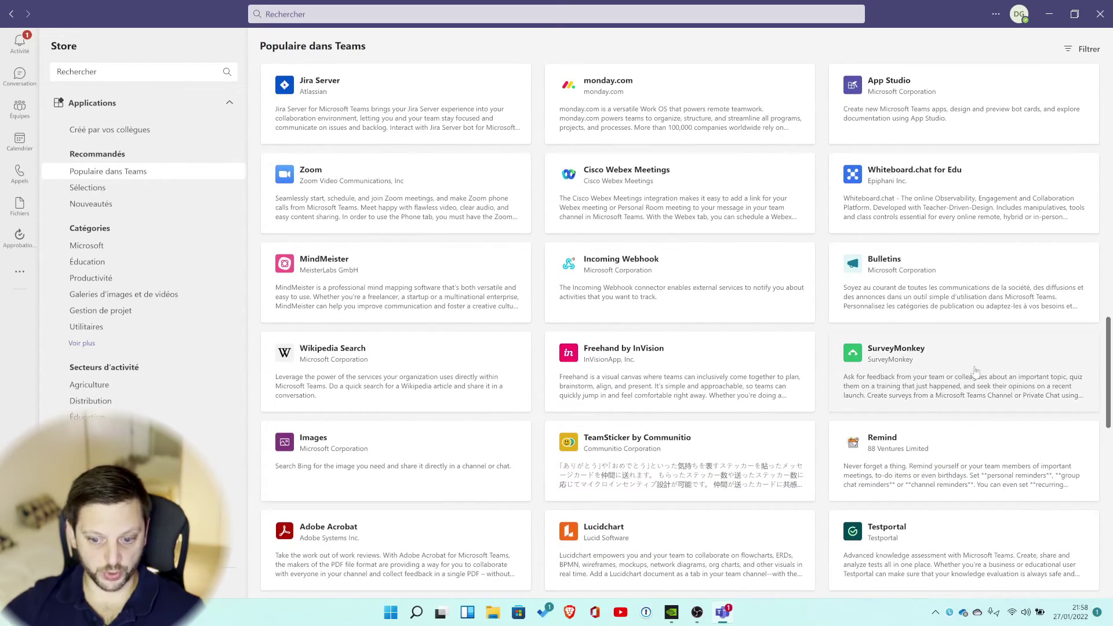
{"action": "scroll", "coordinate": [968, 364], "scroll_direction": "down", "scroll_amount": 1}
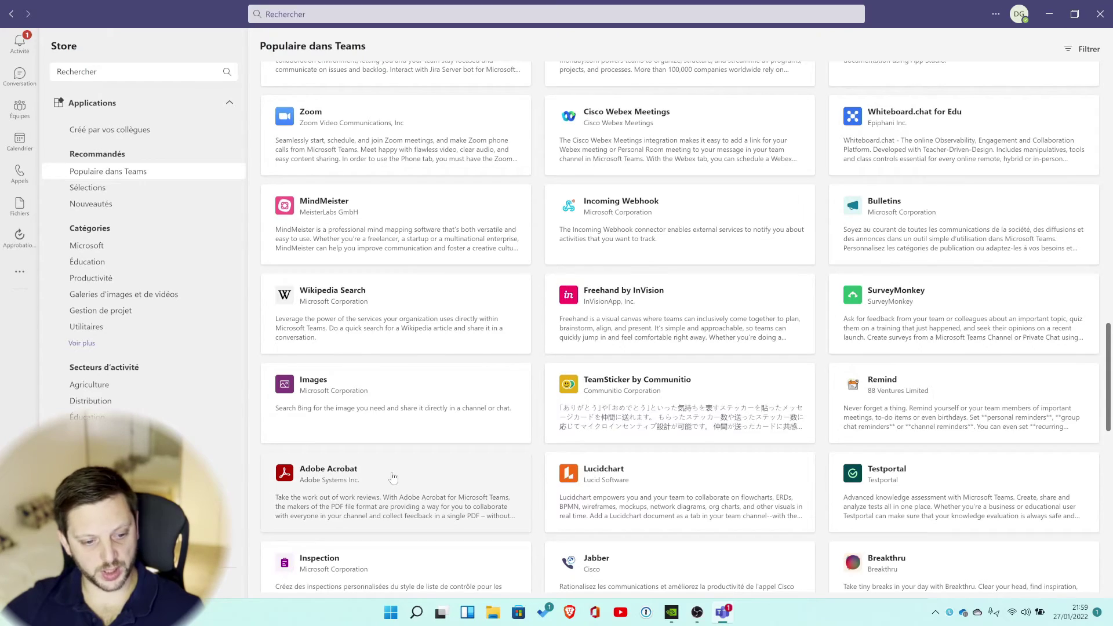
{"action": "scroll", "coordinate": [392, 477], "scroll_direction": "down", "scroll_amount": 2}
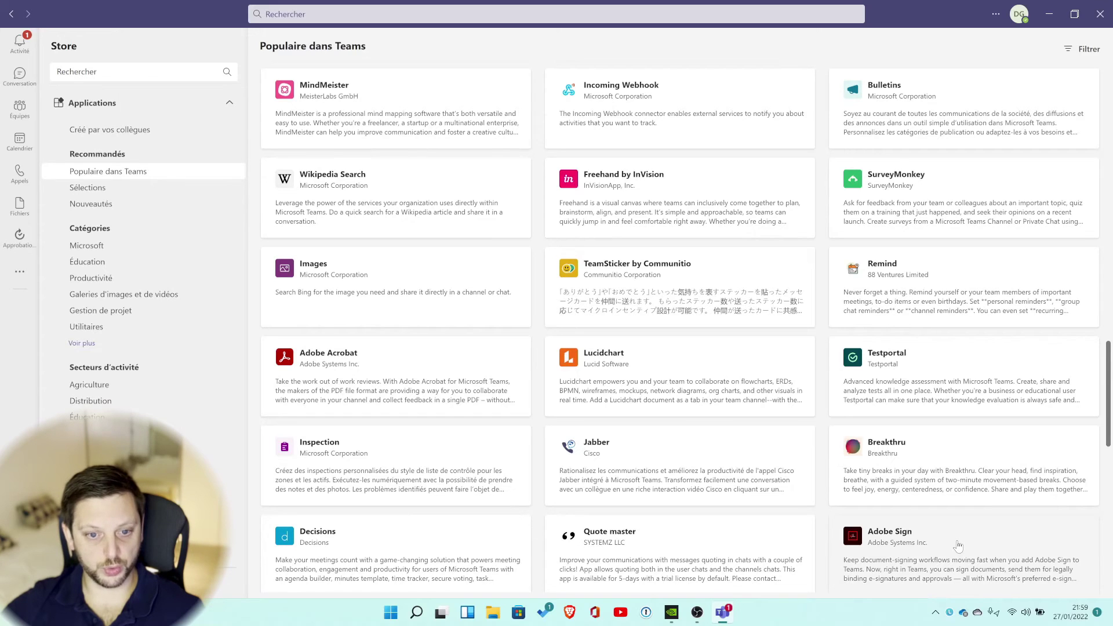
{"action": "scroll", "coordinate": [958, 545], "scroll_direction": "down", "scroll_amount": 2}
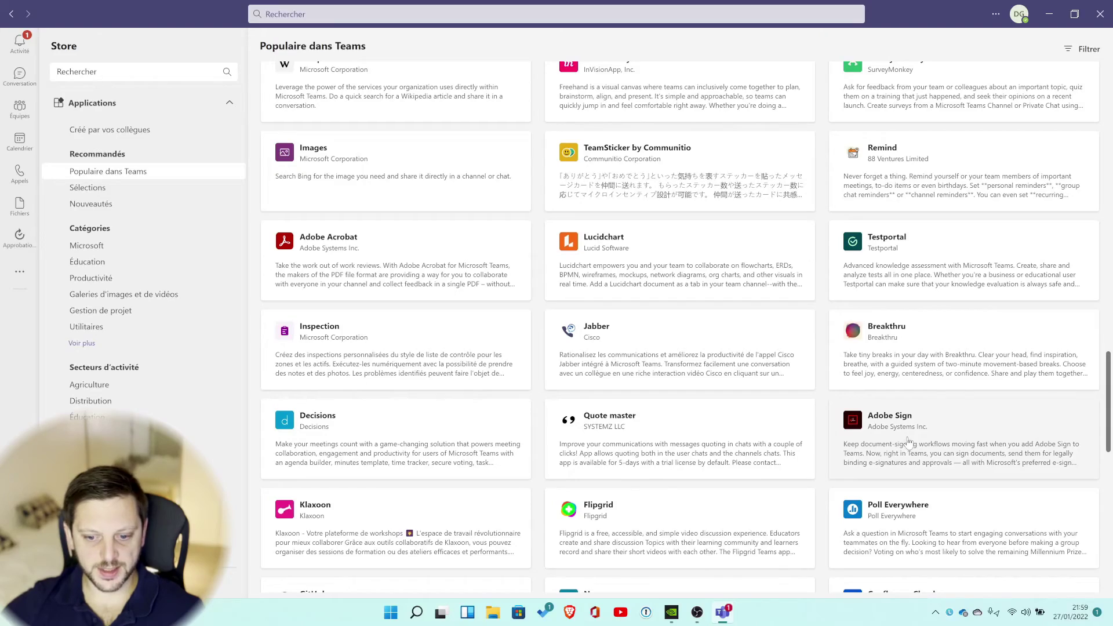
{"action": "scroll", "coordinate": [909, 442], "scroll_direction": "down", "scroll_amount": 1}
{"action": "scroll", "coordinate": [909, 442], "scroll_direction": "down", "scroll_amount": 10}
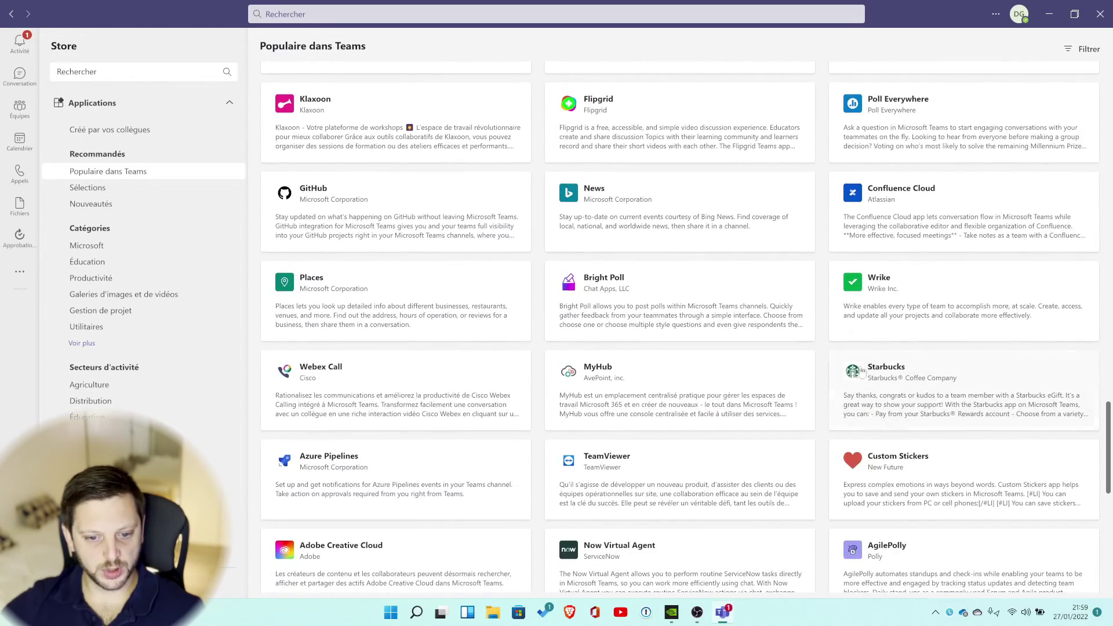
{"action": "scroll", "coordinate": [784, 386], "scroll_direction": "down", "scroll_amount": 8}
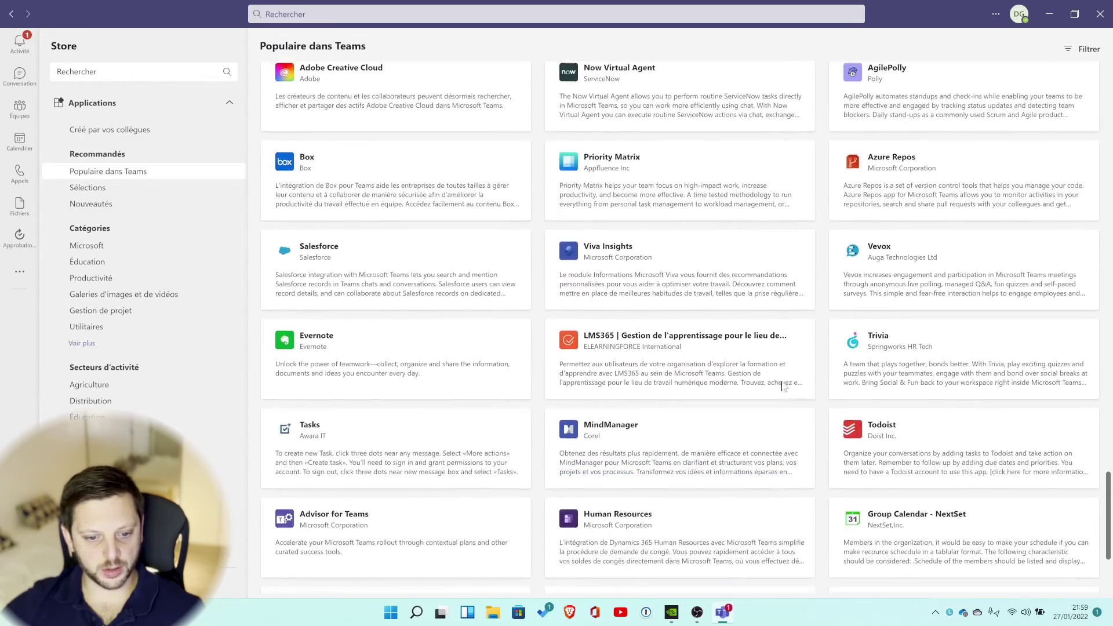
{"action": "scroll", "coordinate": [783, 385], "scroll_direction": "down", "scroll_amount": 1}
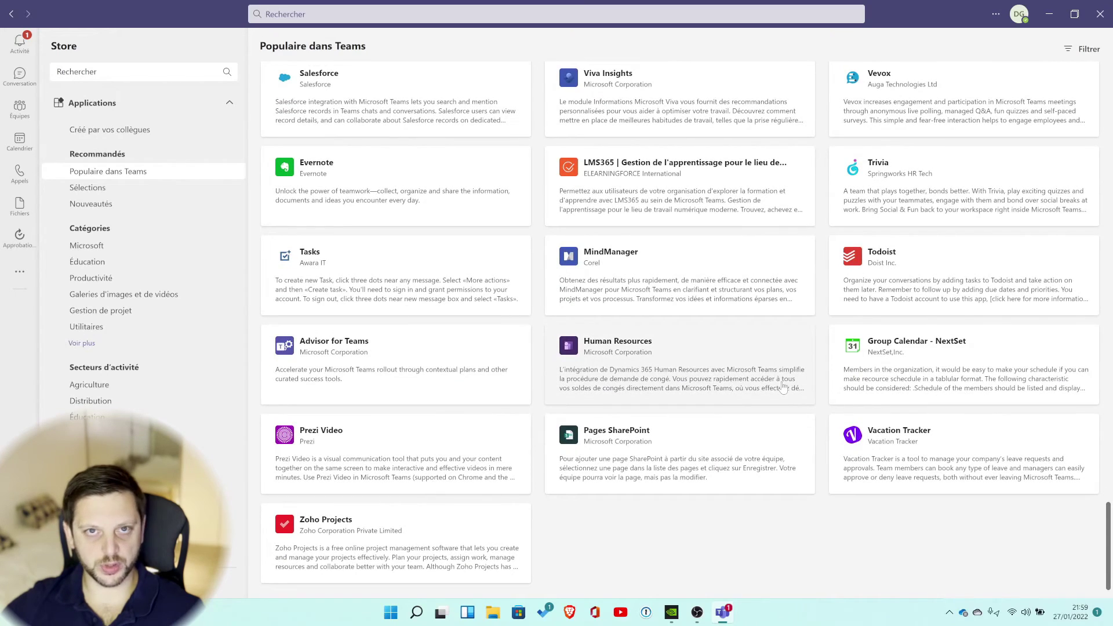